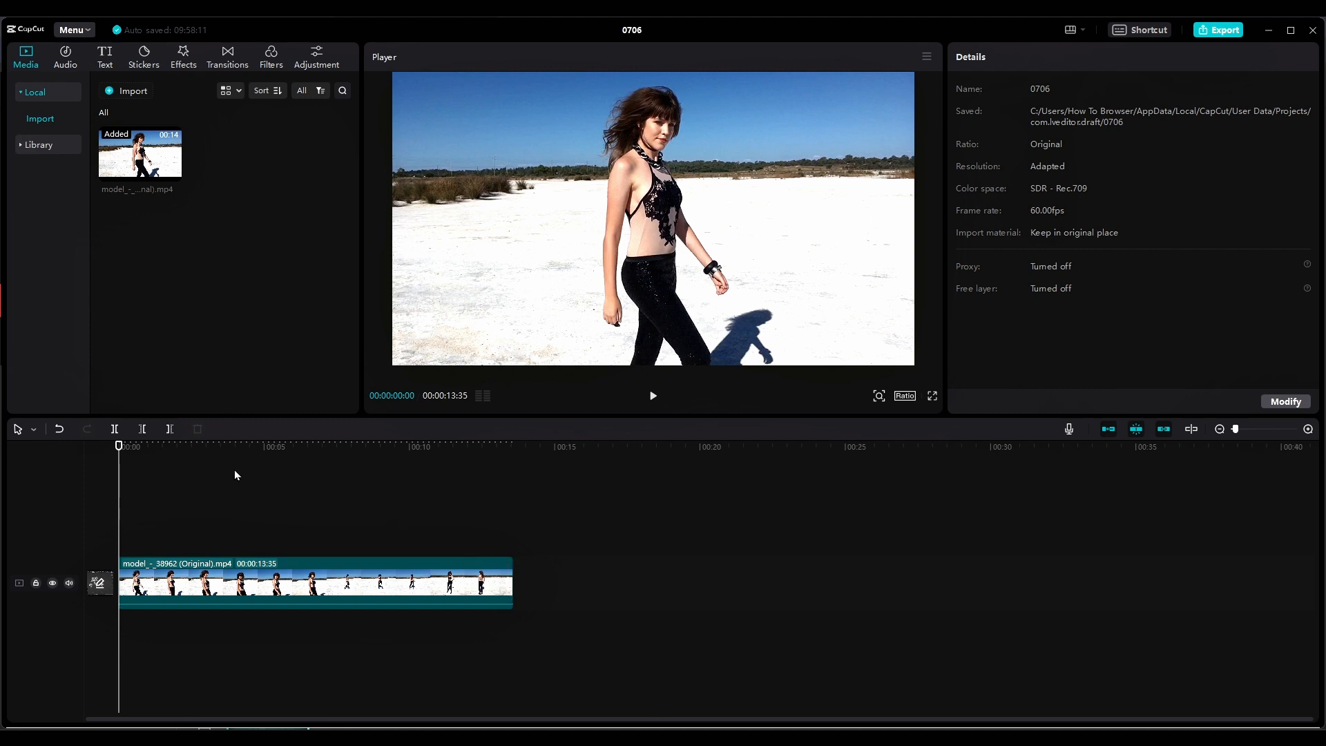
# Step: Select the timeline clip and inspect its Position & Size settings with the playhead at 00:00:01:34
pyautogui.click(194, 579)
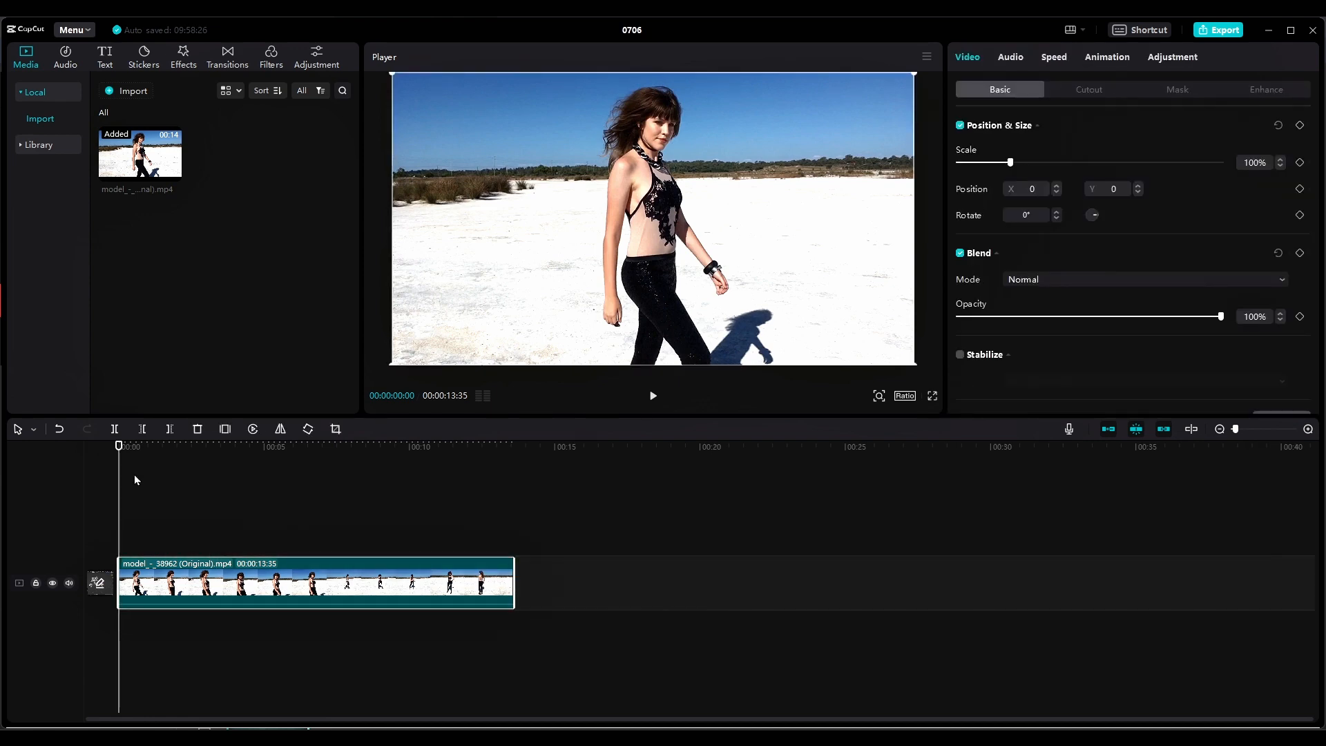
pyautogui.click(222, 529)
pyautogui.click(165, 449)
pyautogui.click(199, 579)
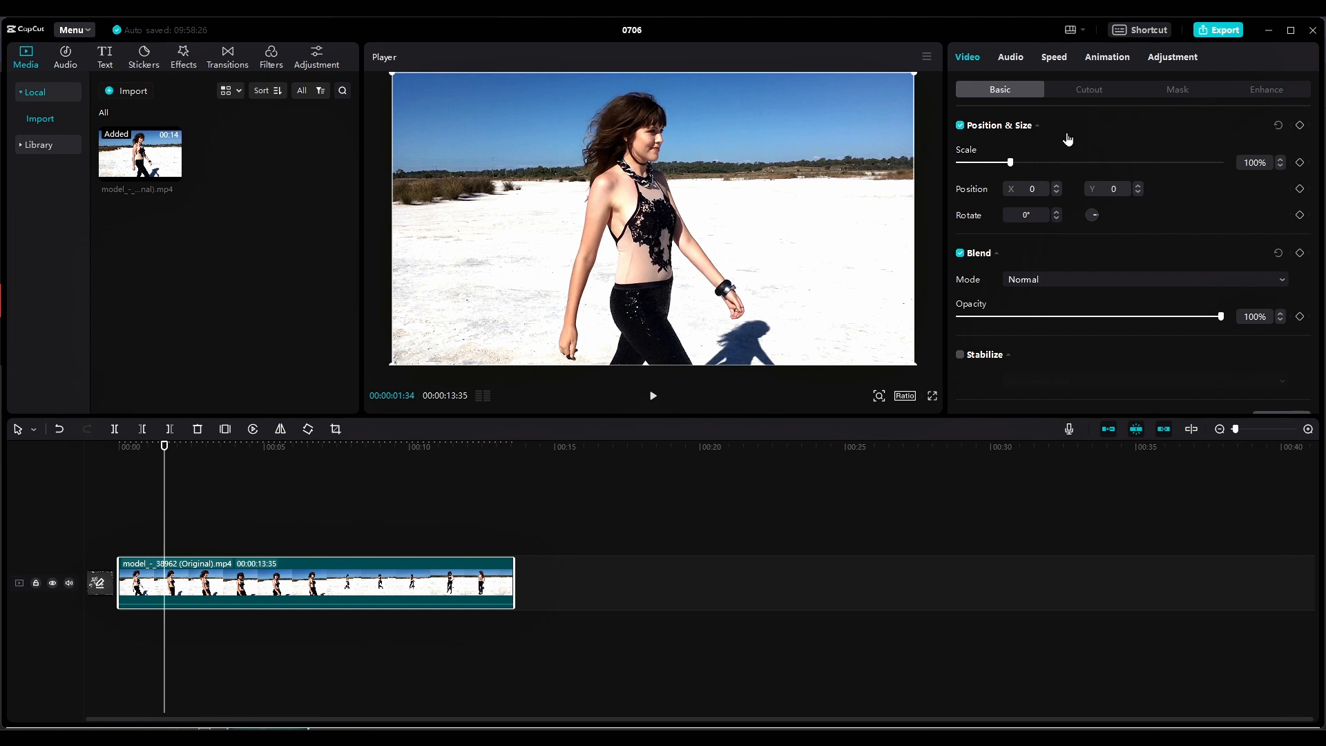
pyautogui.click(1000, 127)
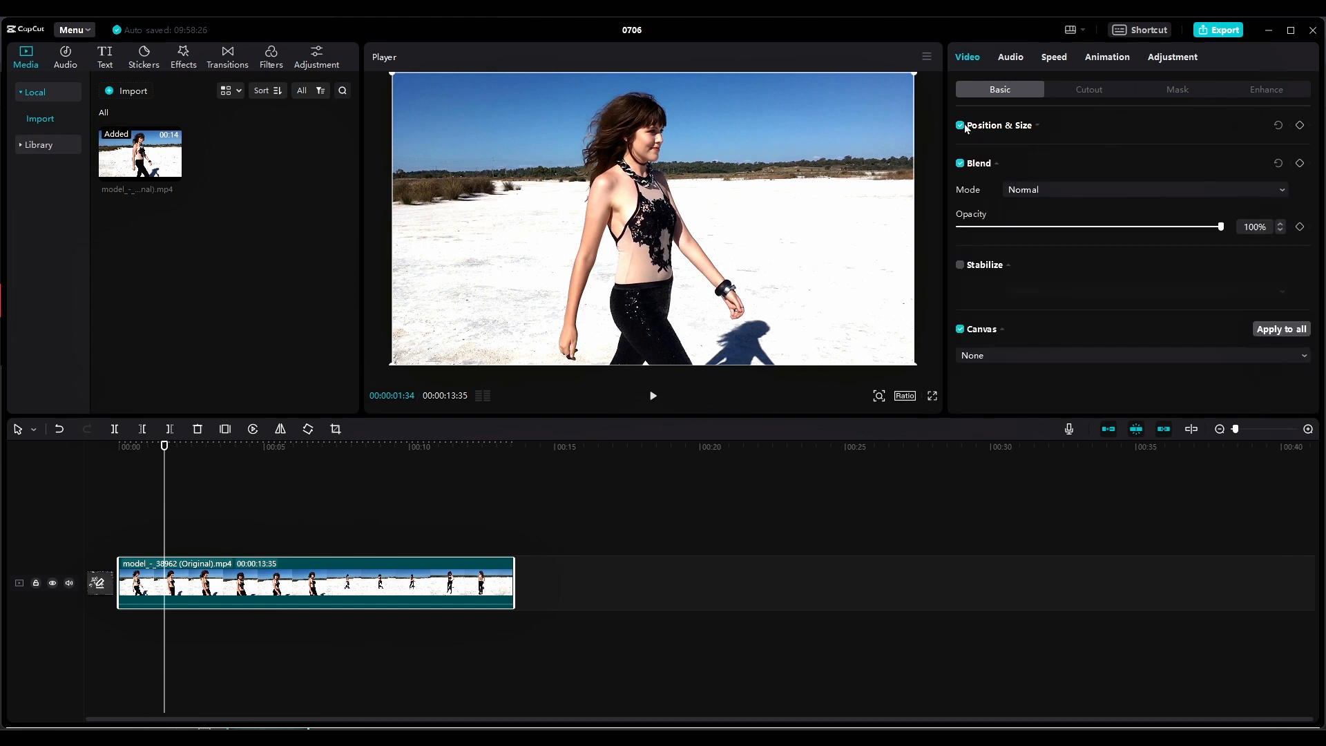
pyautogui.click(1003, 127)
pyautogui.click(1005, 127)
pyautogui.click(1007, 127)
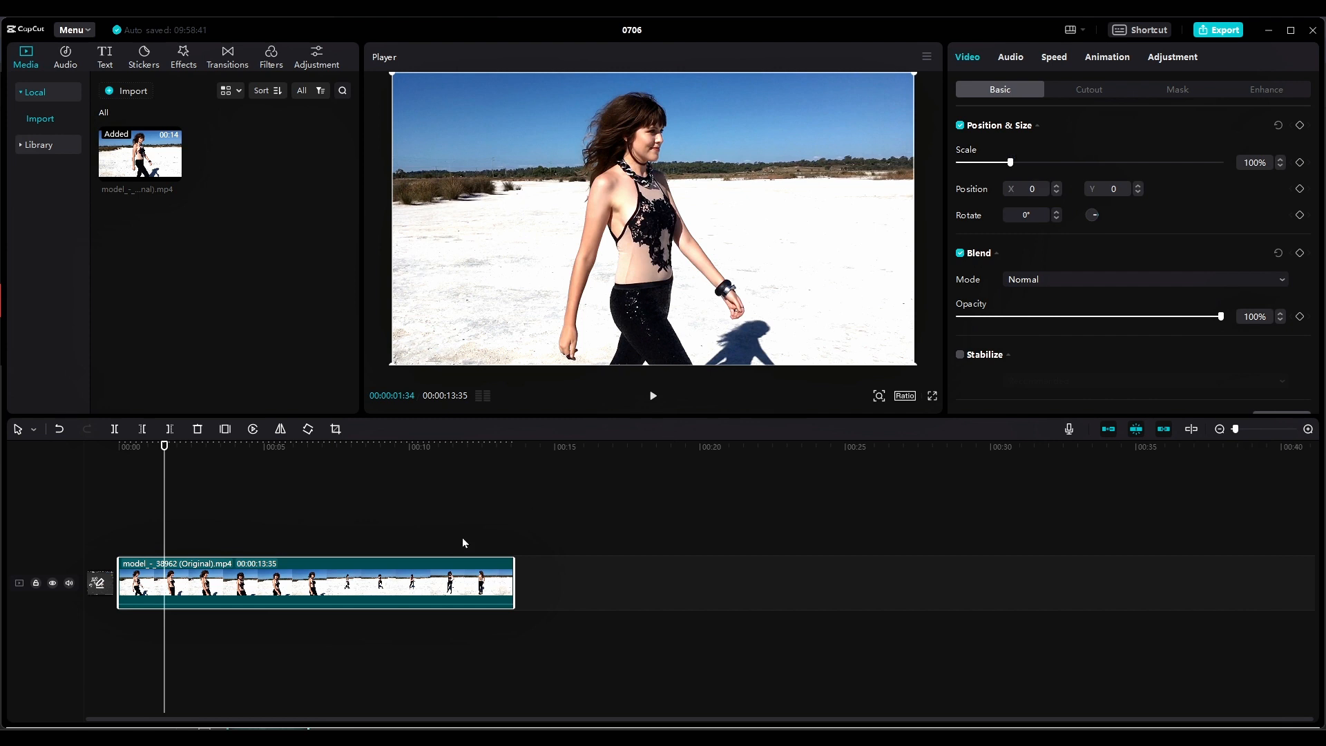
# Step: At 00:00:10:12, try shifting the clip within the frame to about X -38, Y 81
pyautogui.click(415, 541)
pyautogui.click(417, 576)
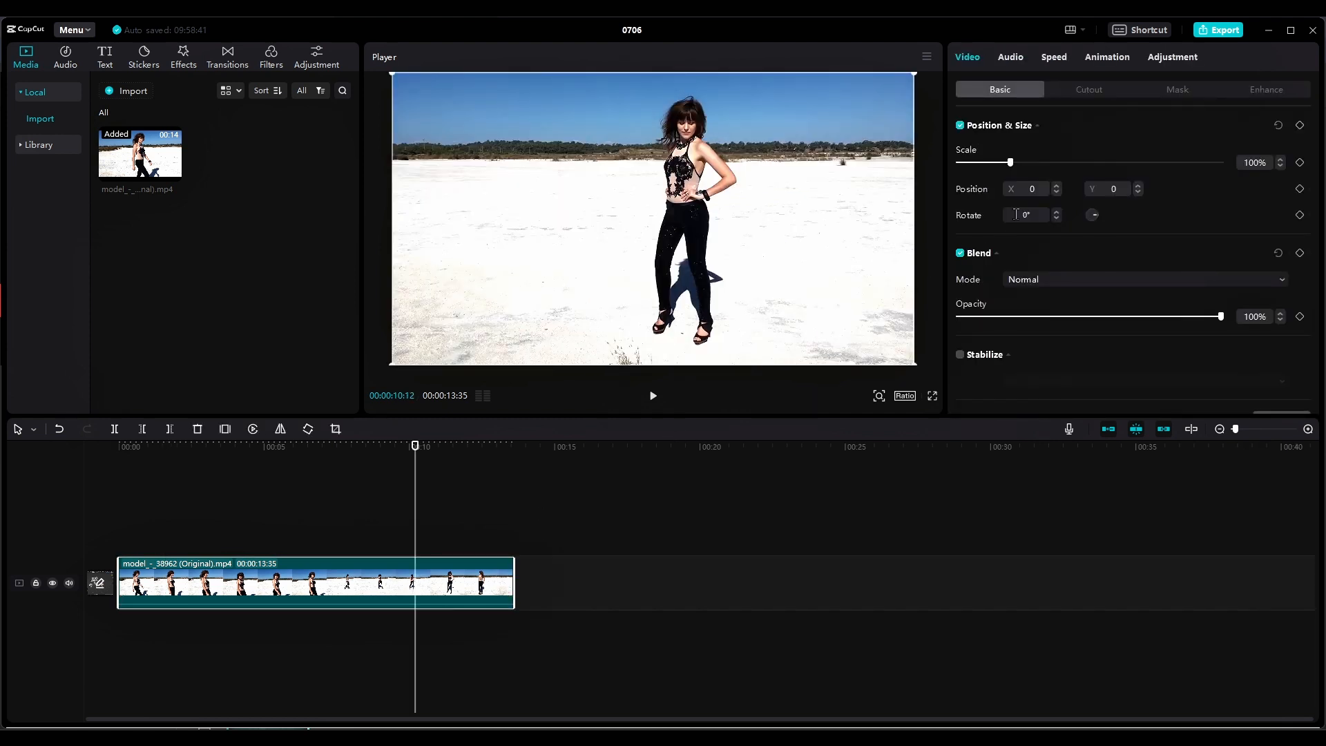
pyautogui.moveTo(1007, 172); pyautogui.dragTo(1007, 173)
pyautogui.moveTo(835, 221); pyautogui.dragTo(829, 209)
pyautogui.moveTo(881, 338); pyautogui.dragTo(921, 360)
pyautogui.doubleClick(969, 149)
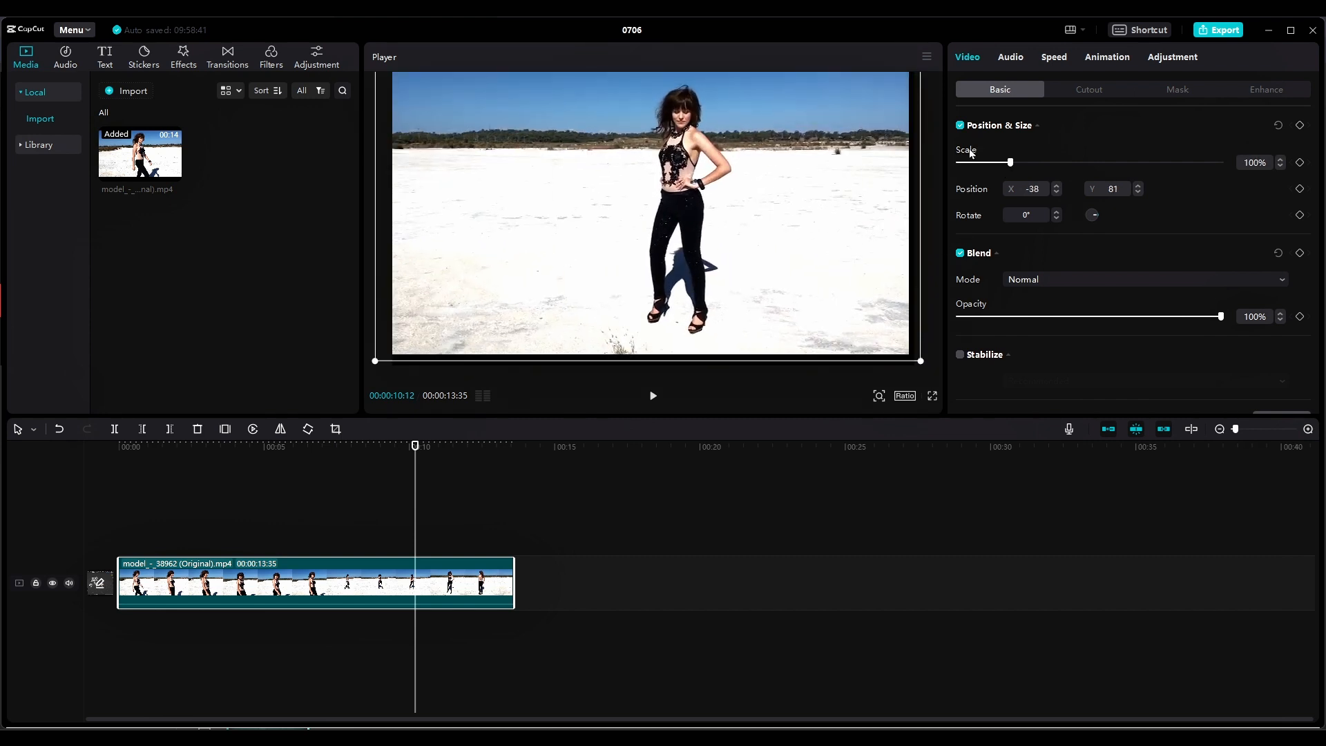
# Step: Split the video clip at 00:00:03:05
pyautogui.click(276, 467)
pyautogui.moveTo(210, 448)
pyautogui.mouseDown()
pyautogui.moveTo(111, 446)
pyautogui.moveTo(222, 461)
pyautogui.moveTo(197, 462)
pyautogui.moveTo(209, 463)
pyautogui.mouseUp()
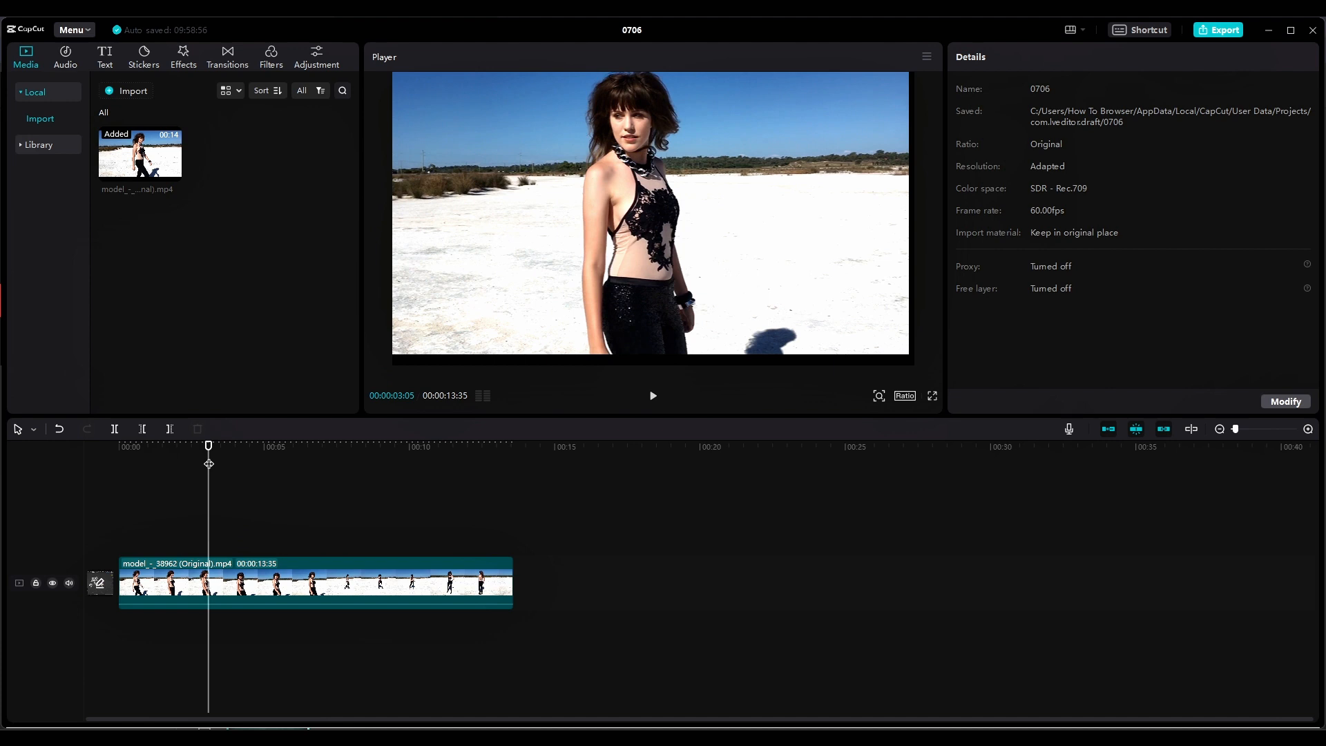
pyautogui.click(233, 570)
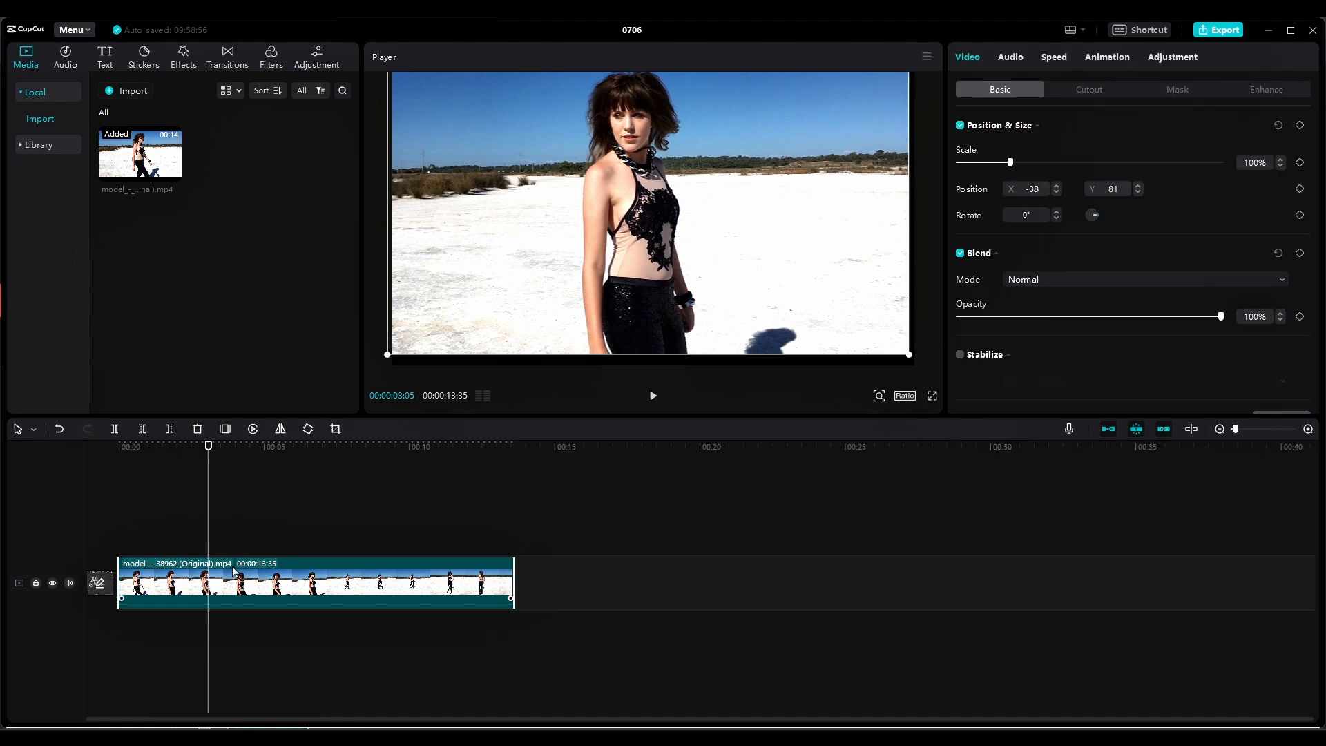
pyautogui.hotkey('ctrl', 'b')
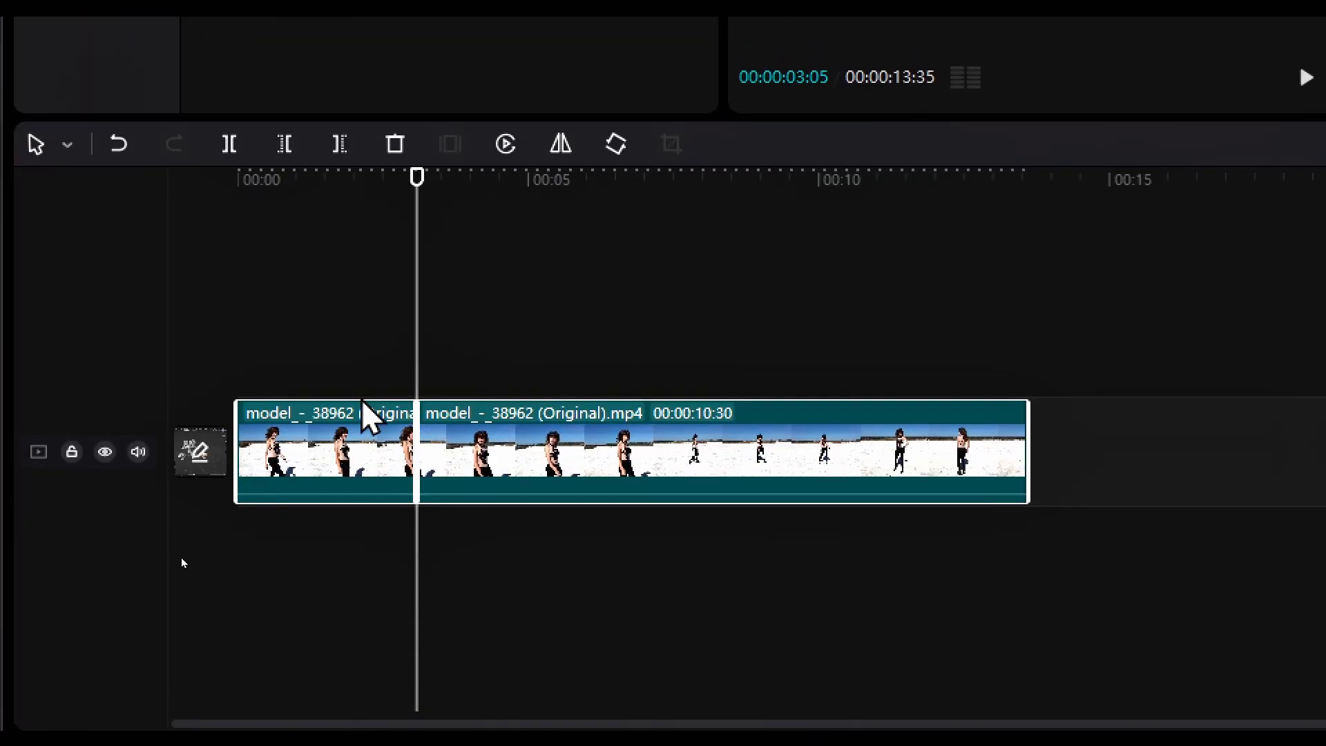
pyautogui.moveTo(371, 394); pyautogui.dragTo(362, 336)
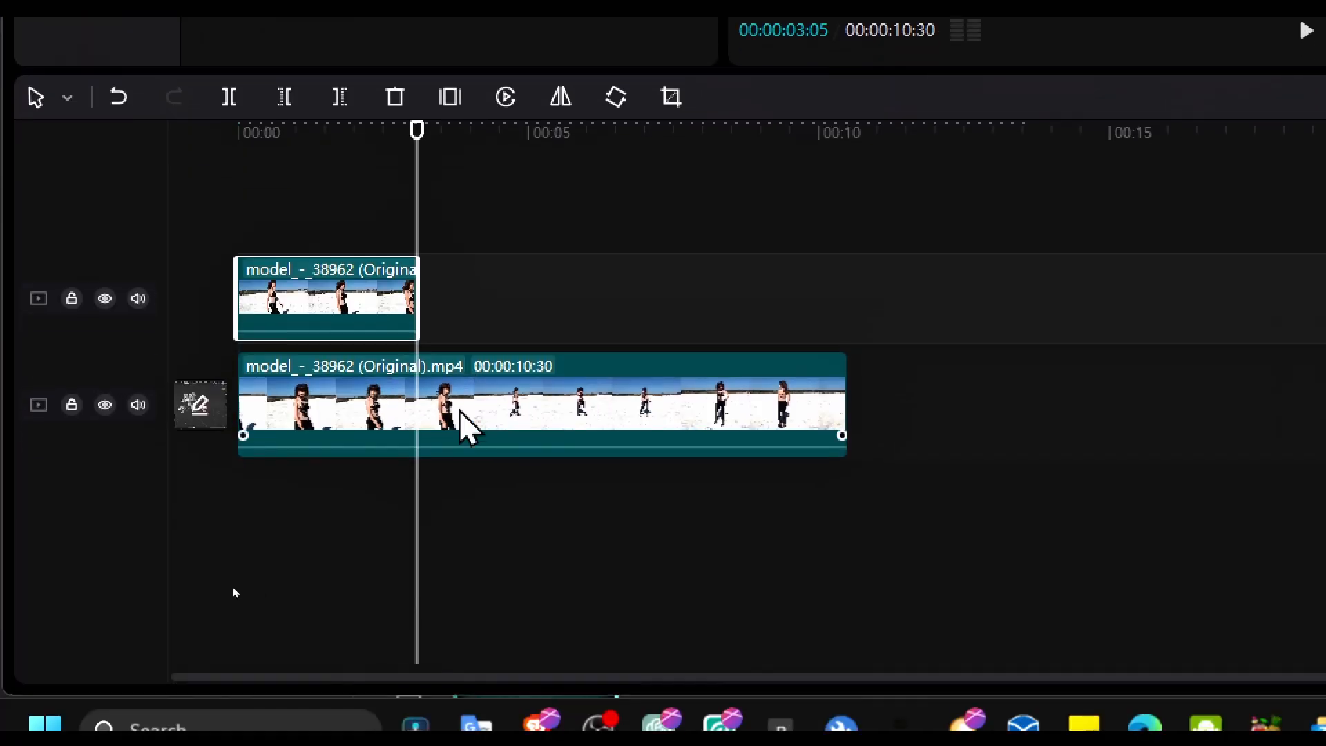
pyautogui.moveTo(544, 433); pyautogui.dragTo(674, 414)
pyautogui.click(544, 297)
pyautogui.moveTo(471, 406); pyautogui.dragTo(666, 406)
pyautogui.moveTo(330, 397); pyautogui.dragTo(239, 497)
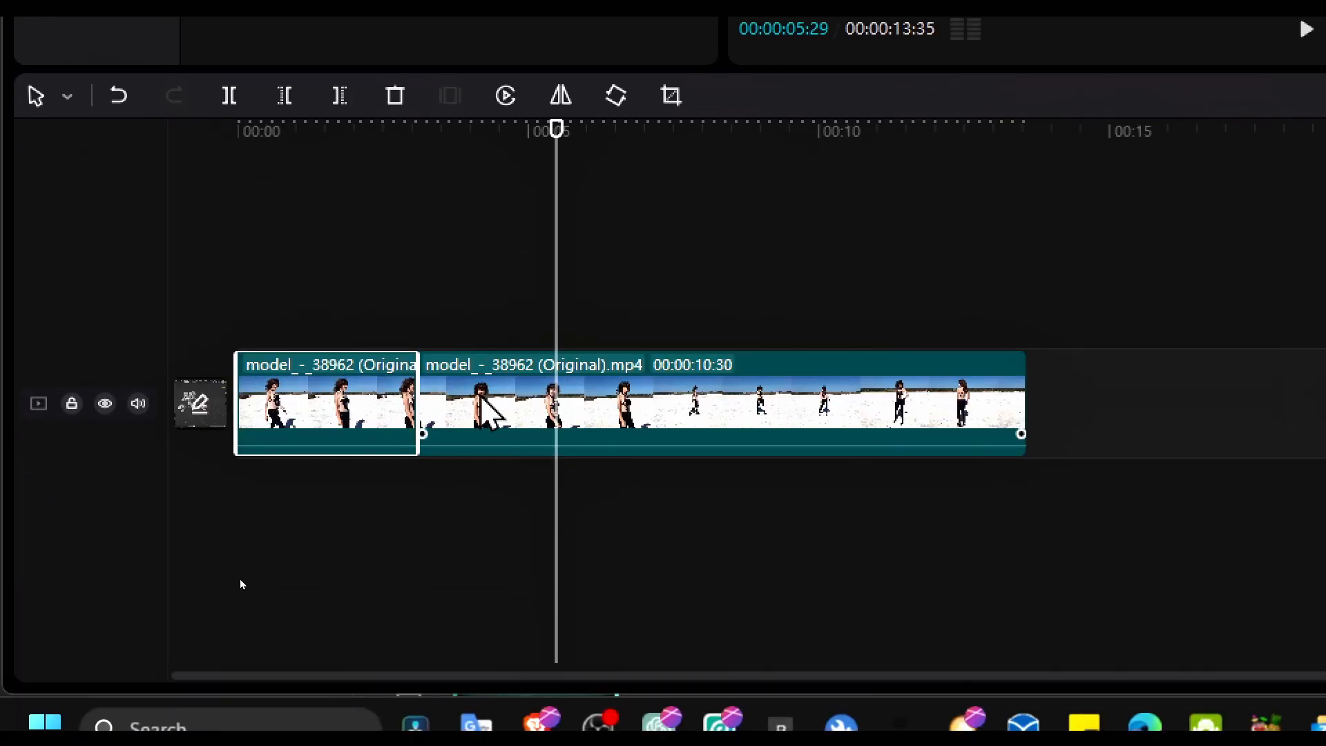
# Step: Move the second part of the split clip onto the track above, starting just before the first part ends
pyautogui.moveTo(481, 512); pyautogui.dragTo(530, 502)
pyautogui.moveTo(531, 395); pyautogui.dragTo(464, 408)
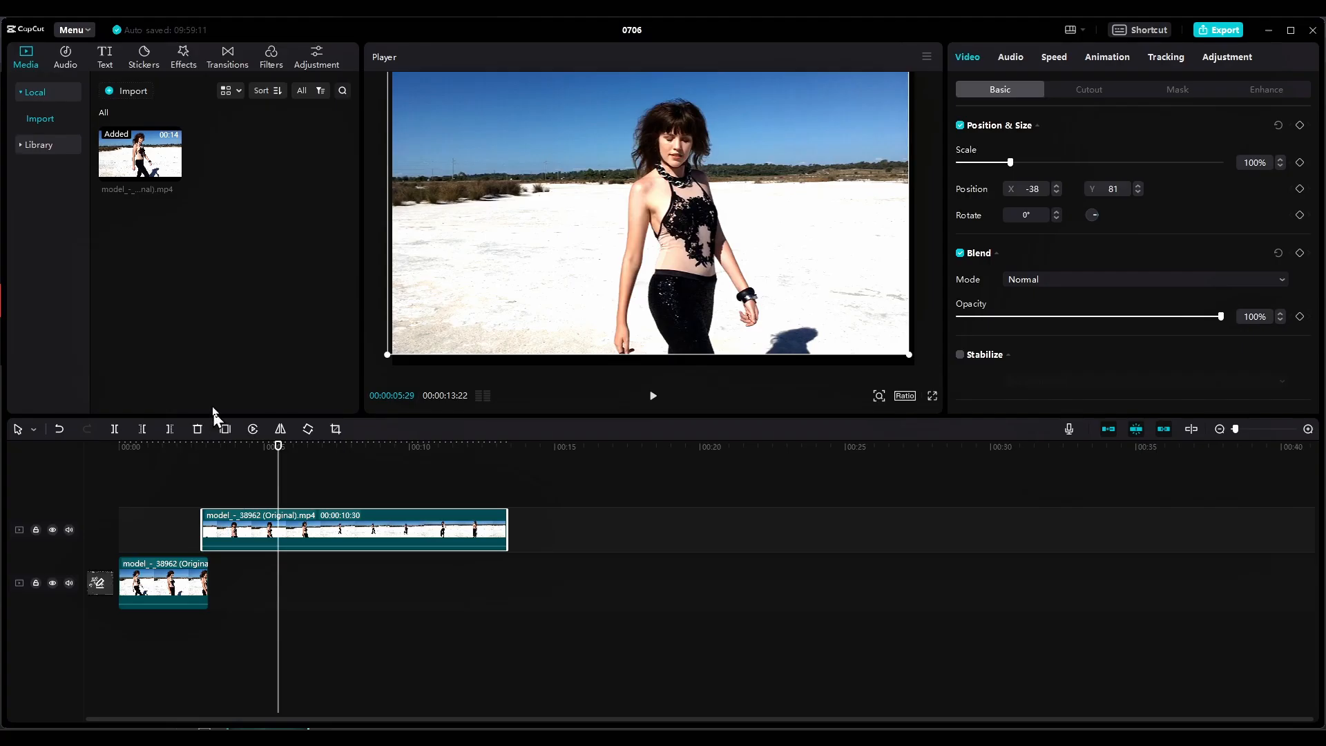
# Step: Browse the available transitions, including the Camera, Blur, Light Effect, Basic and Split categories
pyautogui.click(226, 61)
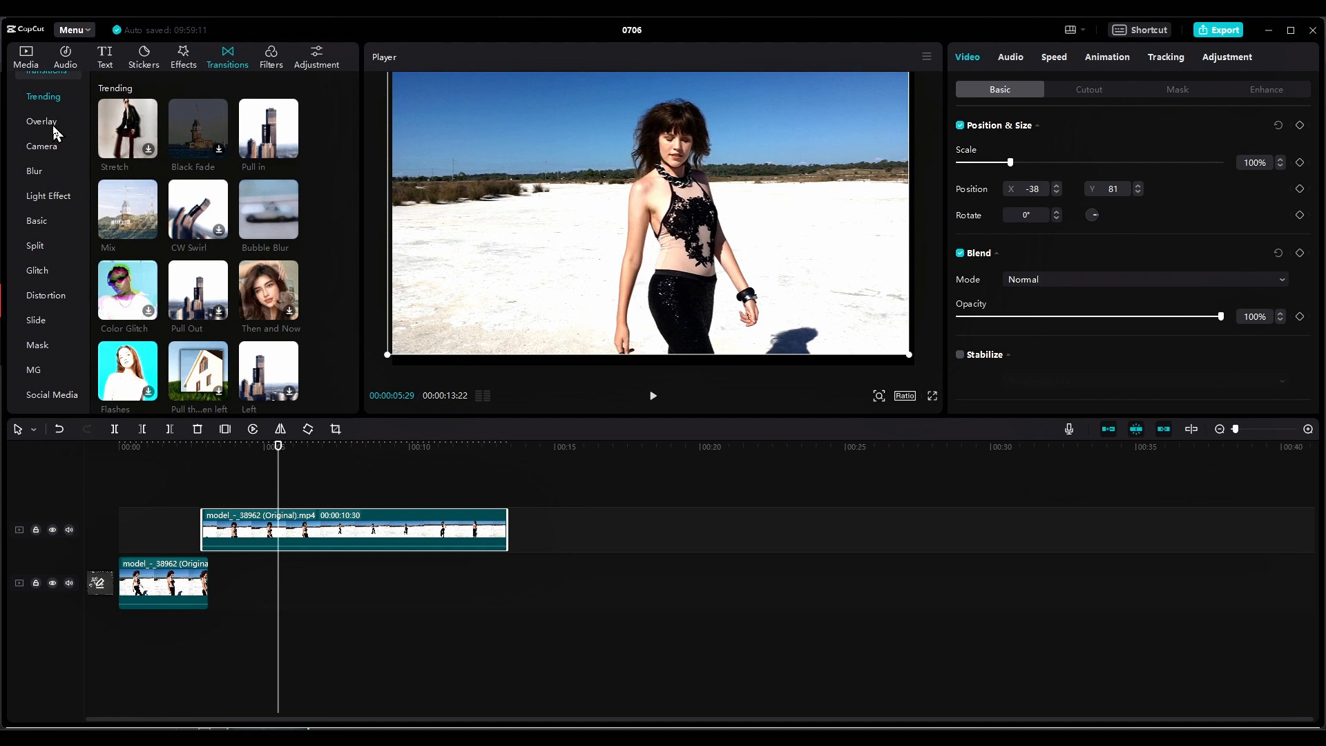
pyautogui.scroll(-5, 163, 190)
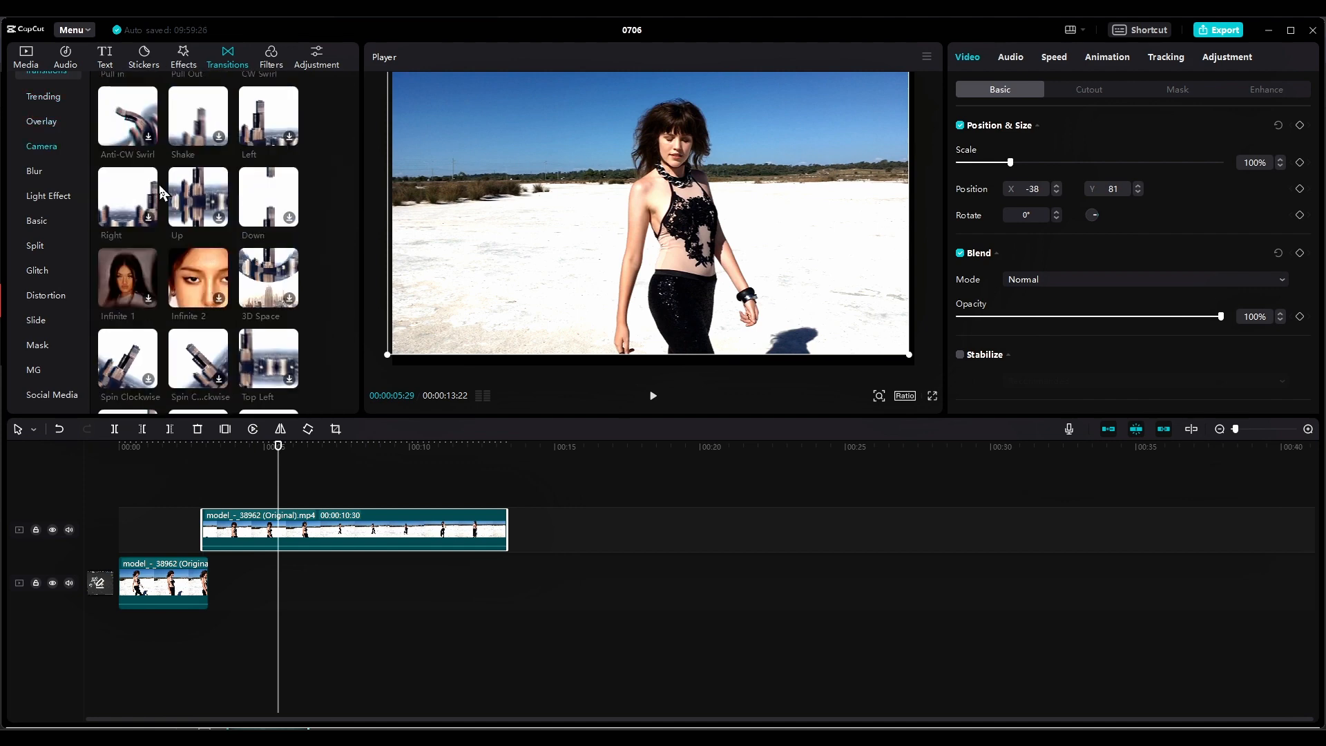
pyautogui.scroll(-5, 160, 190)
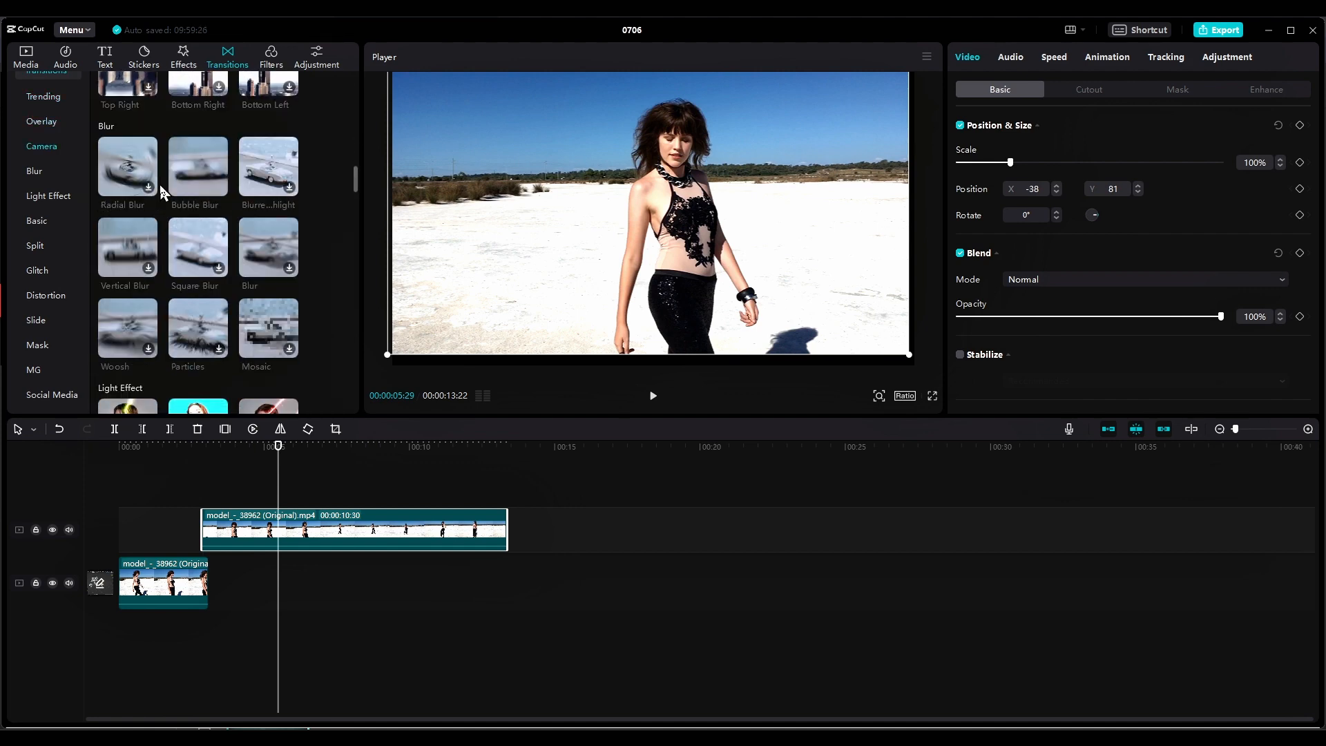
pyautogui.scroll(-2, 160, 186)
pyautogui.click(44, 200)
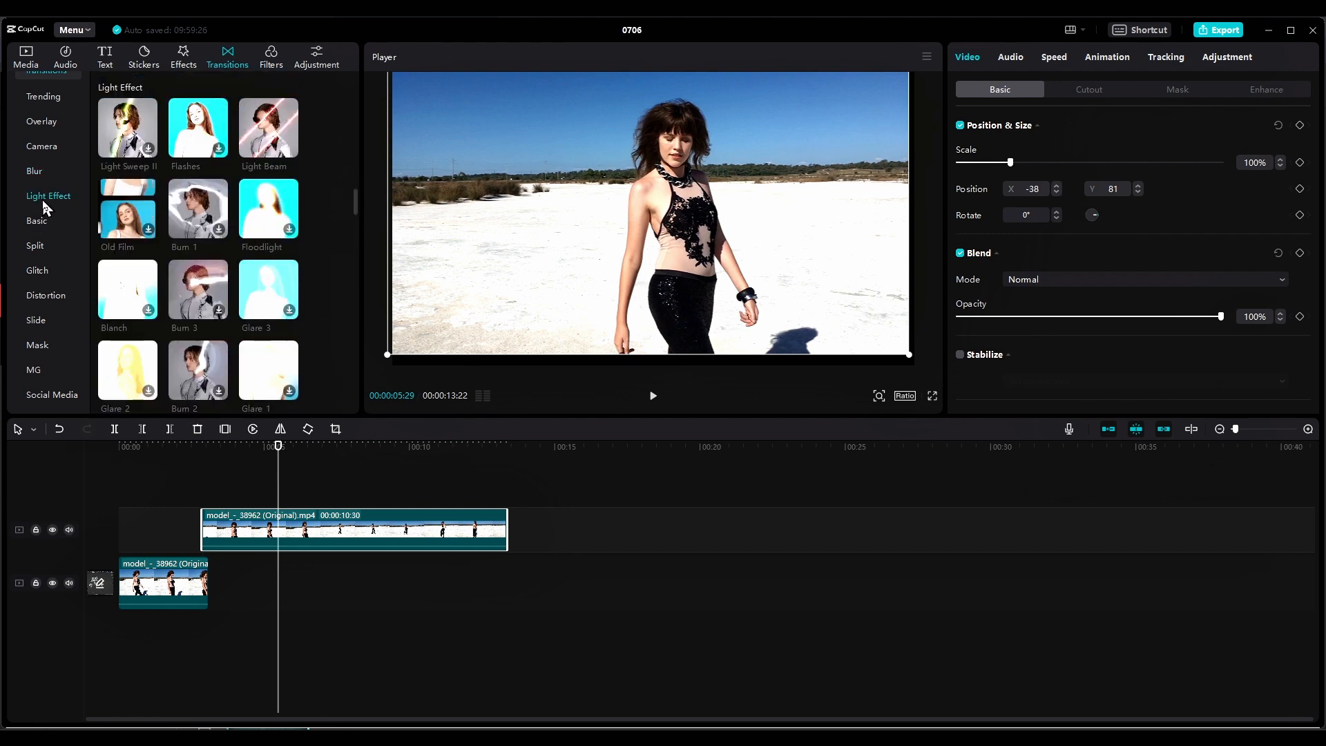
pyautogui.scroll(-2, 96, 221)
pyautogui.scroll(-6, 96, 223)
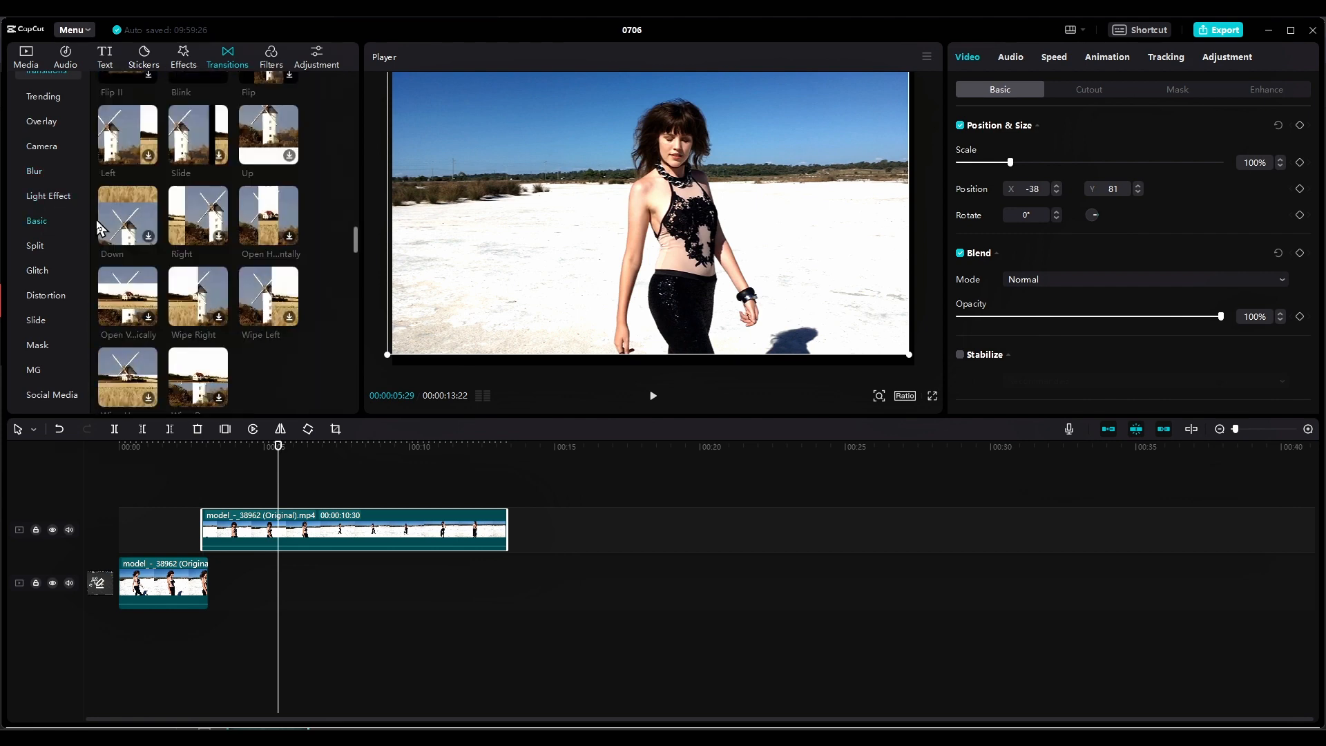
pyautogui.scroll(-4, 101, 228)
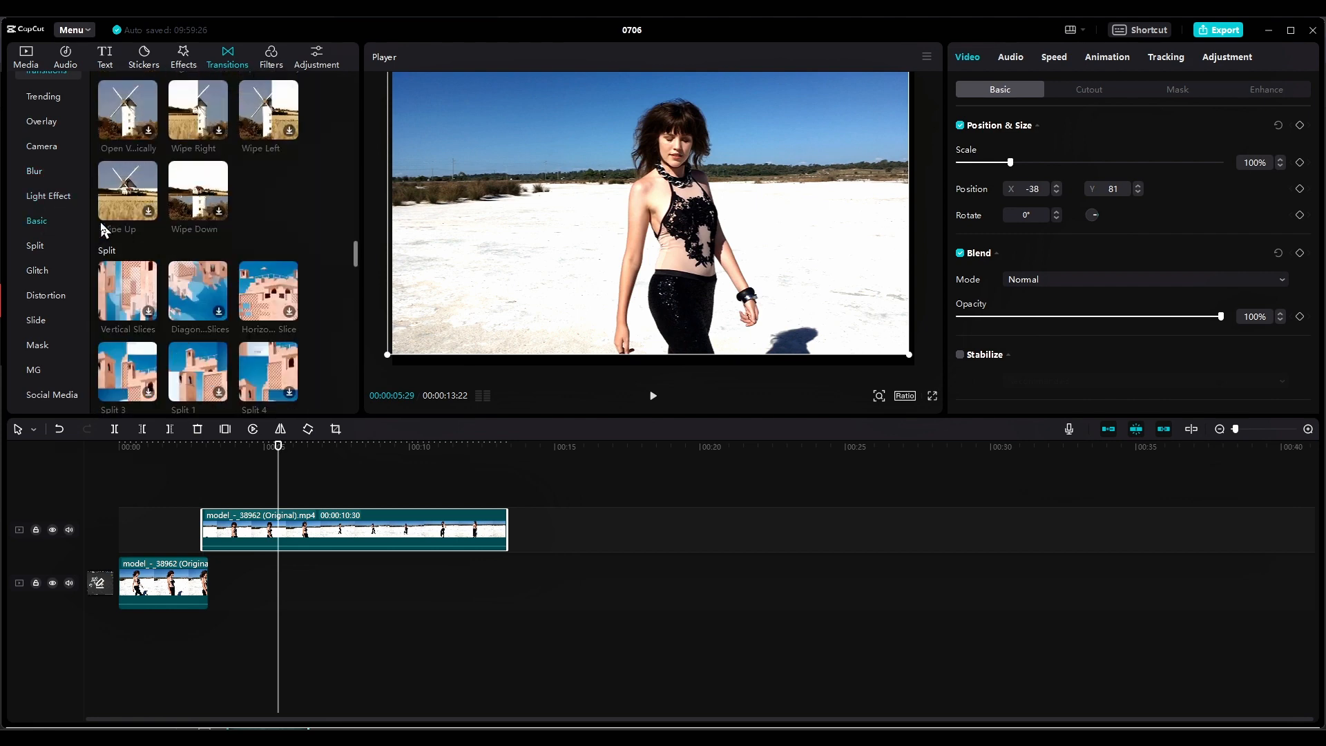
pyautogui.scroll(-1, 101, 222)
pyautogui.click(40, 222)
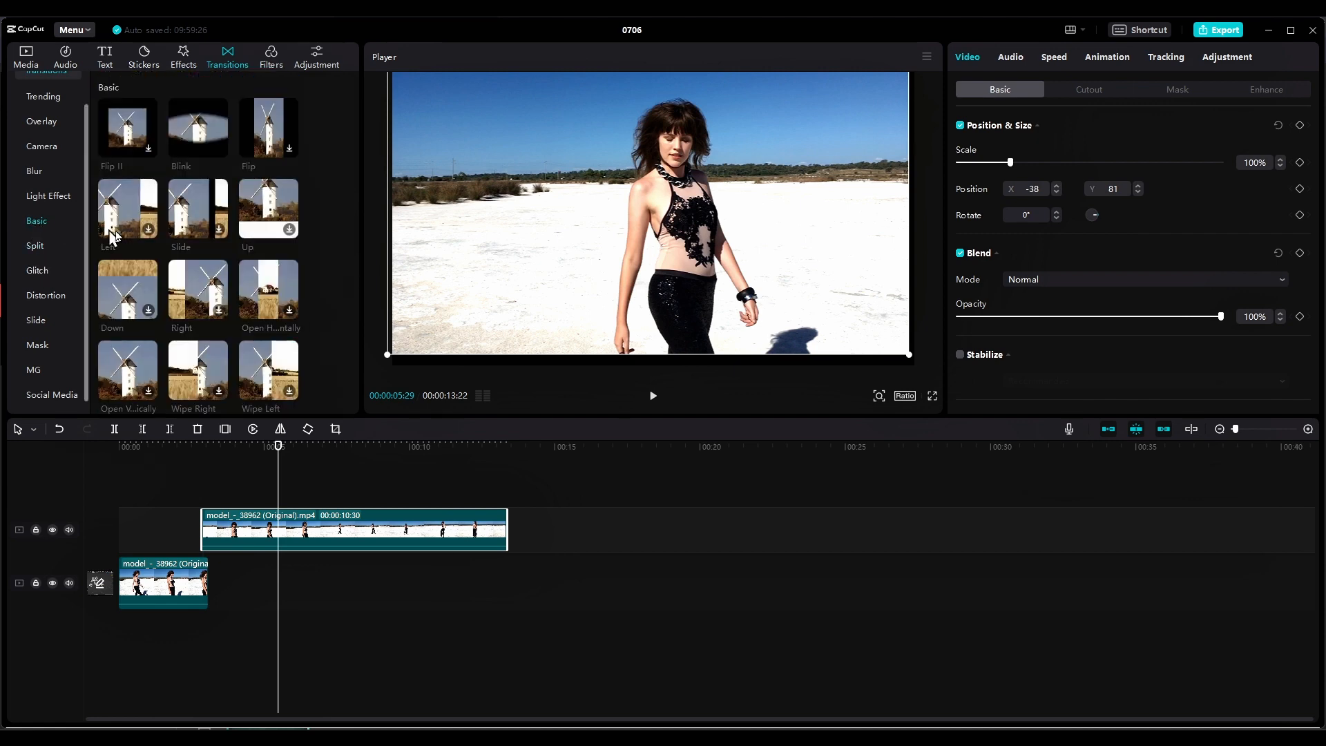
pyautogui.scroll(-4, 198, 235)
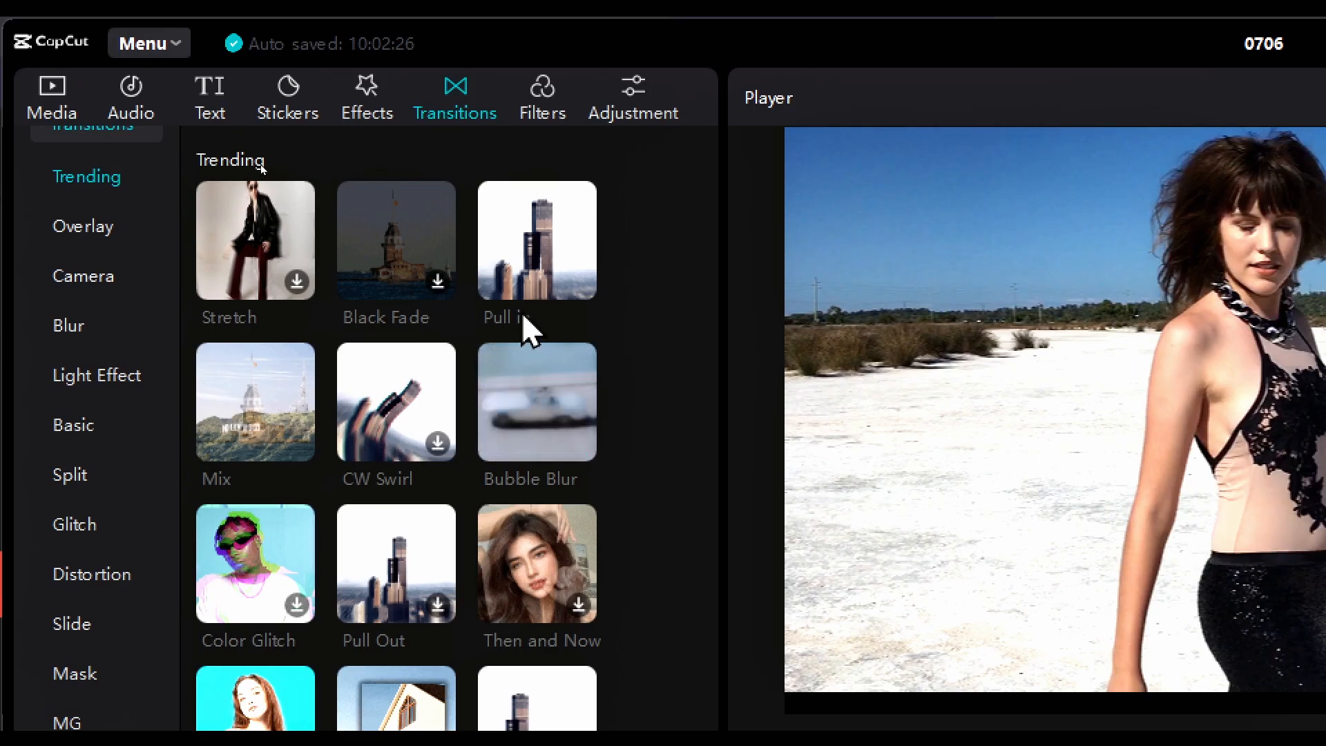
# Step: Add the Pull in transition at the cut between the two lower-track clips and select the upper clip
pyautogui.moveTo(518, 266); pyautogui.dragTo(608, 411)
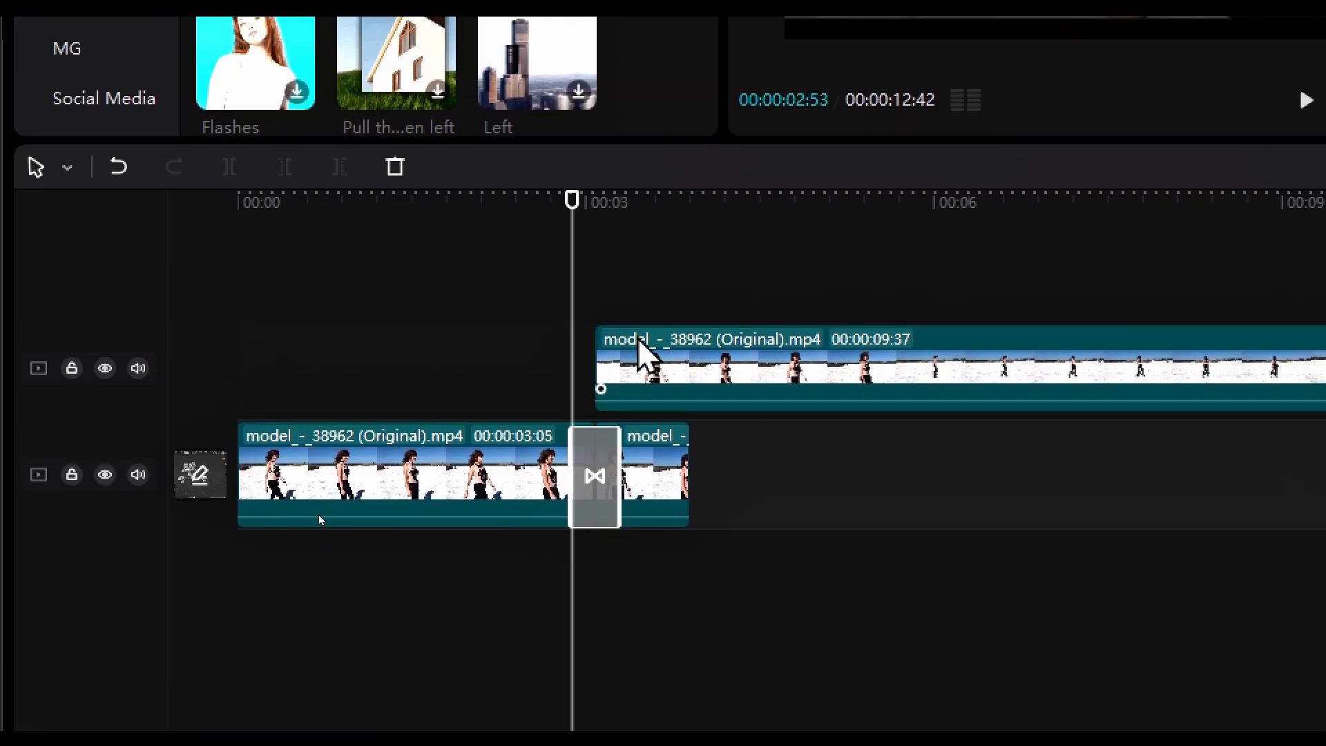
pyautogui.moveTo(664, 392); pyautogui.dragTo(670, 407)
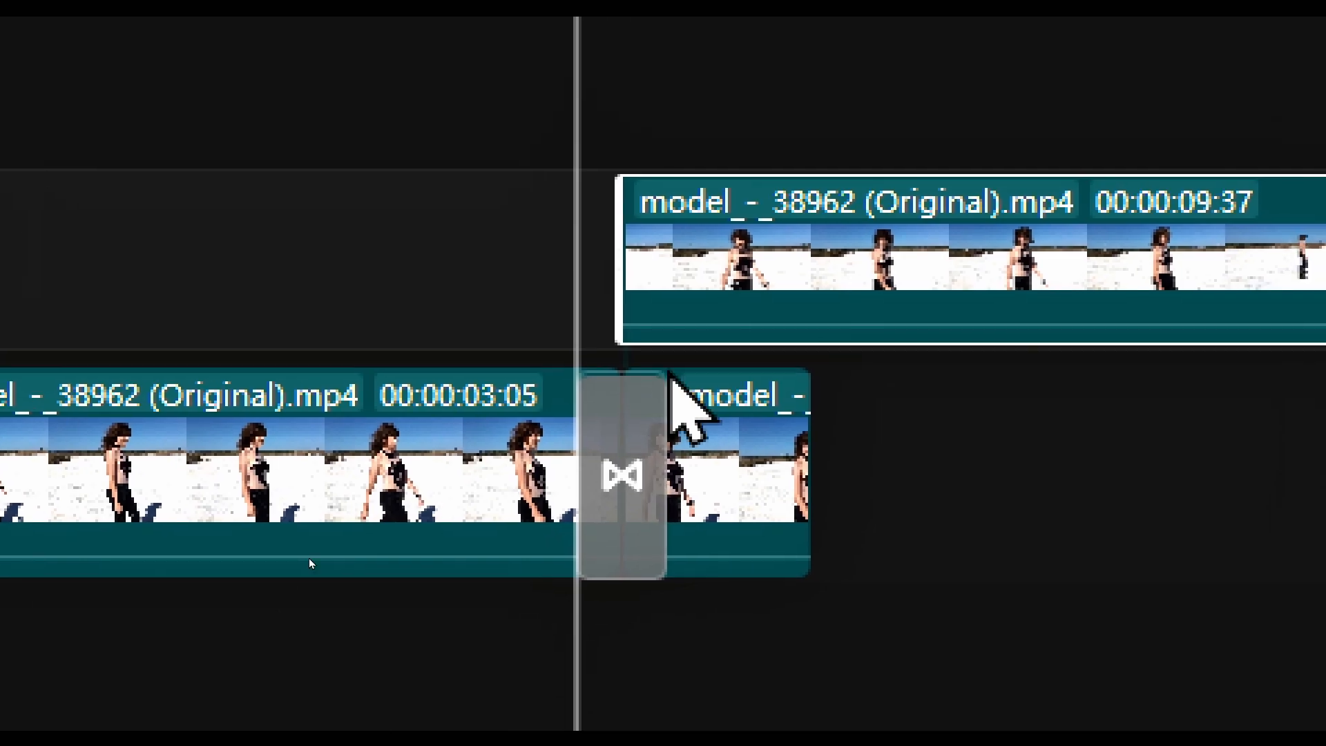
# Step: At 00:00:03:05, keyframe the upper clip's scale at 171% and its position at about X -124, Y -605
pyautogui.moveTo(577, 28); pyautogui.dragTo(604, 27)
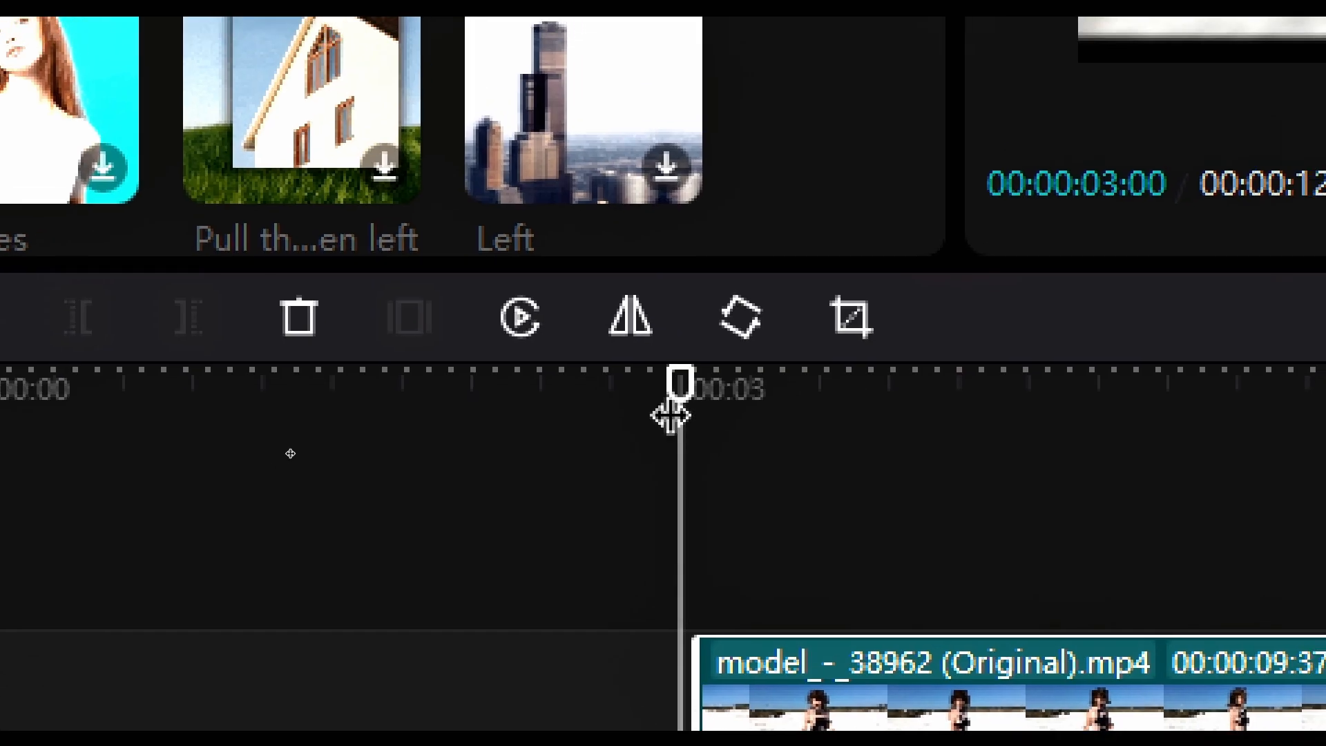
pyautogui.moveTo(660, 414); pyautogui.dragTo(675, 415)
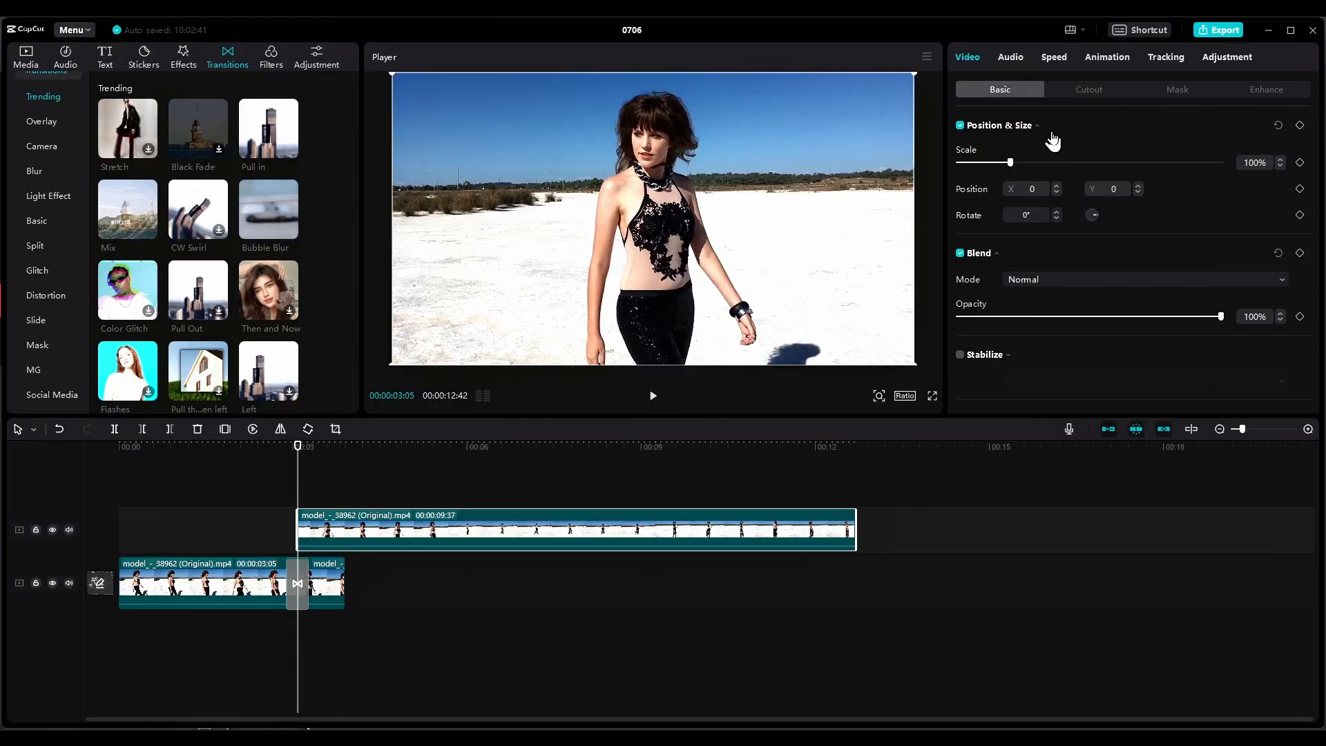
pyautogui.click(1300, 162)
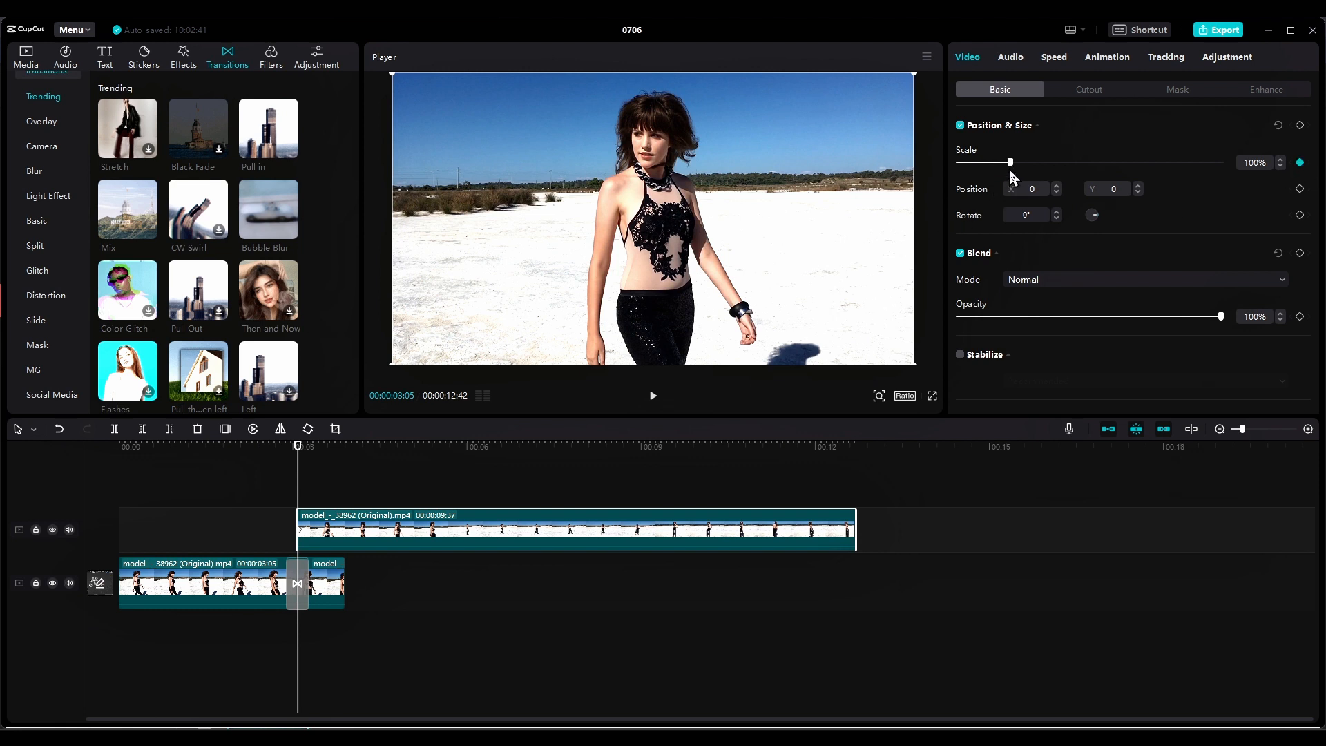
pyautogui.moveTo(1010, 163); pyautogui.dragTo(1048, 176)
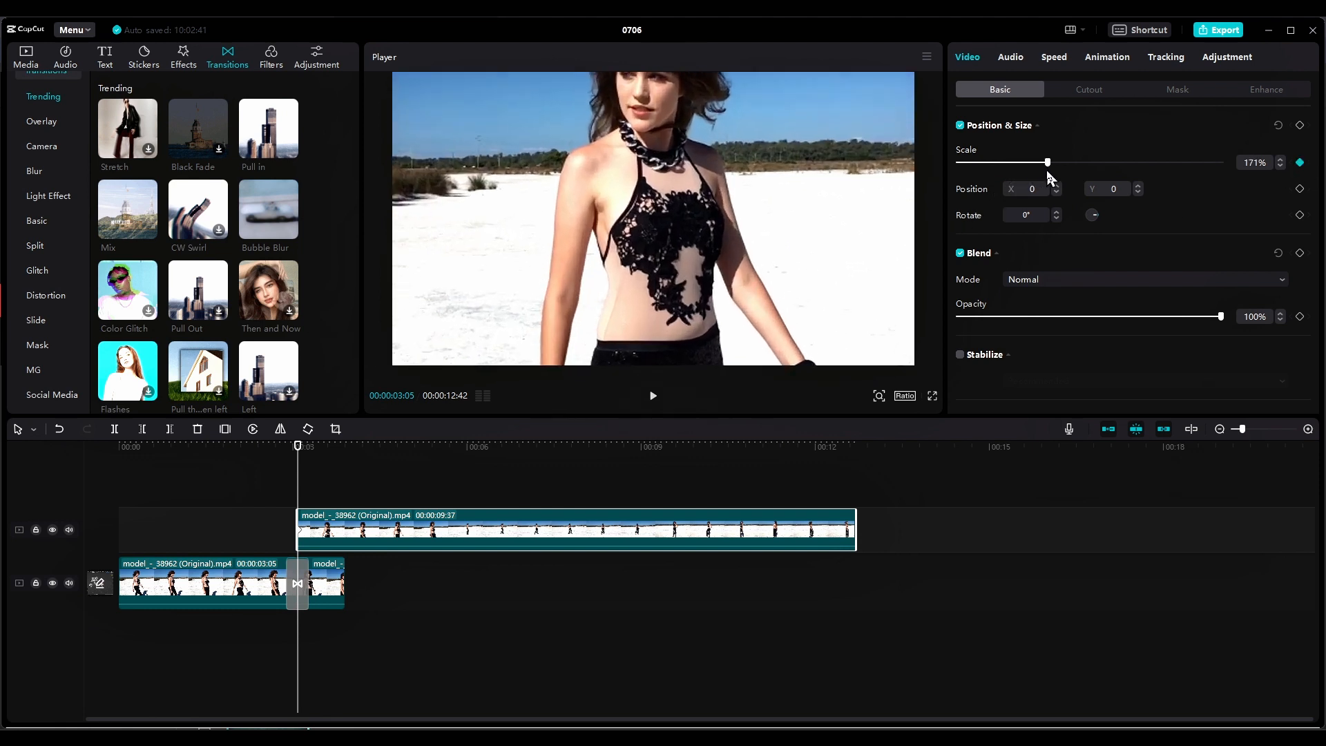
pyautogui.click(1300, 190)
pyautogui.moveTo(803, 297); pyautogui.dragTo(788, 369)
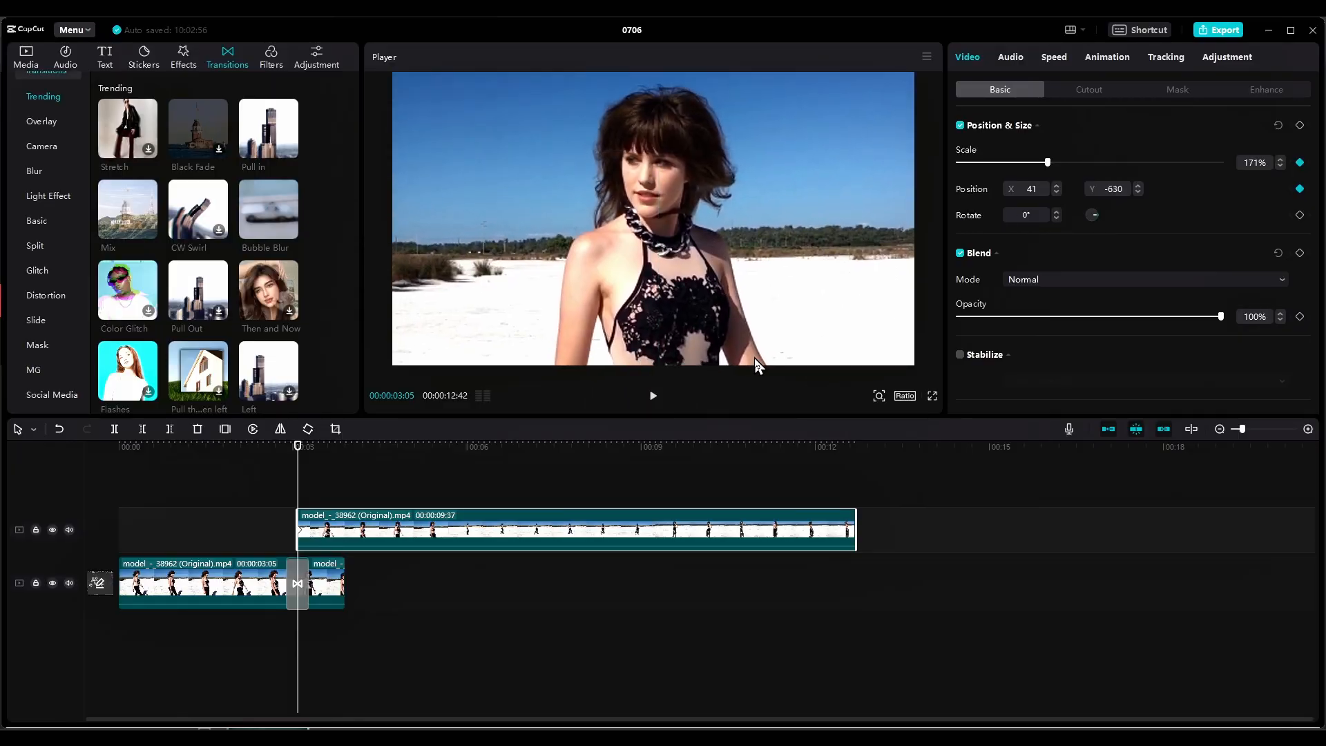
# Step: At 00:00:03:54, keyframe the upper clip's scale at 106% and its position at about X -114, Y 65
pyautogui.moveTo(297, 457); pyautogui.dragTo(344, 452)
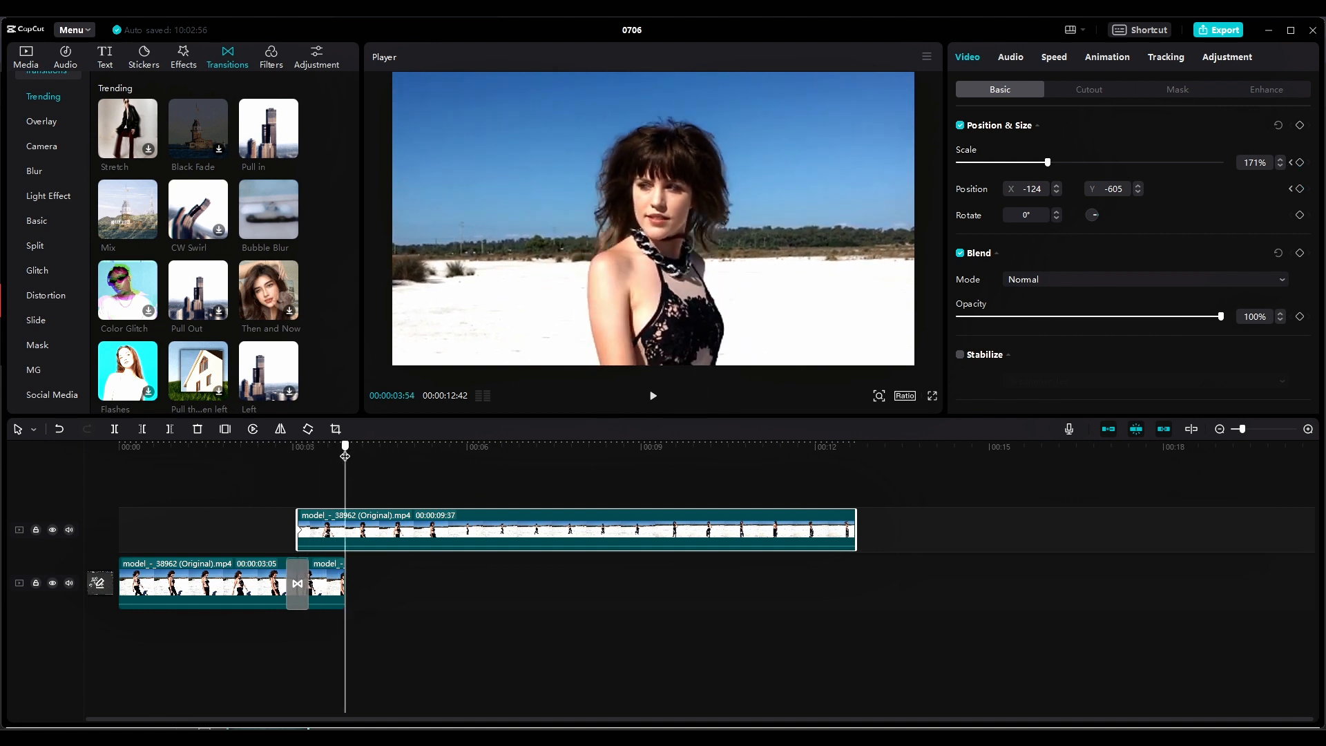
pyautogui.moveTo(1049, 164); pyautogui.dragTo(1014, 163)
pyautogui.moveTo(792, 276); pyautogui.dragTo(799, 198)
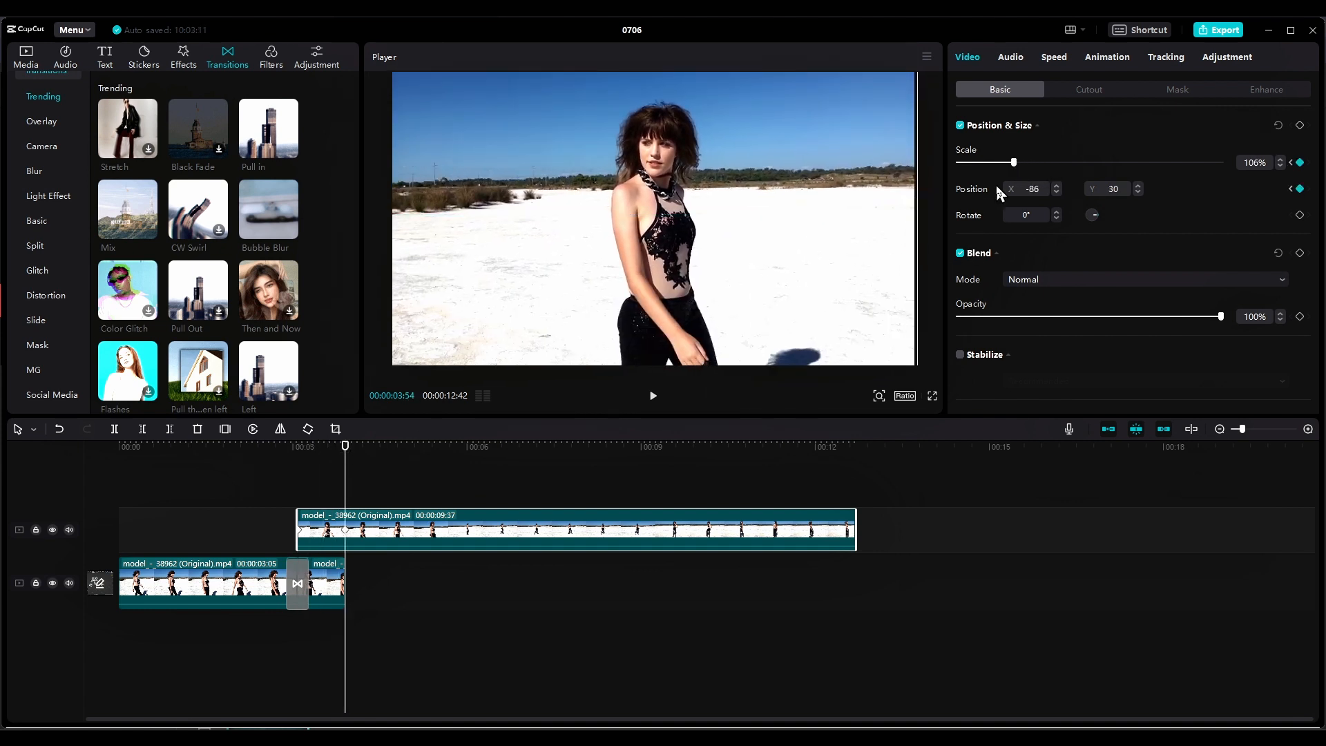
pyautogui.moveTo(844, 255); pyautogui.dragTo(891, 272)
# Step: Play back the zoom-out animation from 00:00:02:40 and again from the keyframe at 00:00:03:05
pyautogui.moveTo(341, 458); pyautogui.dragTo(273, 460)
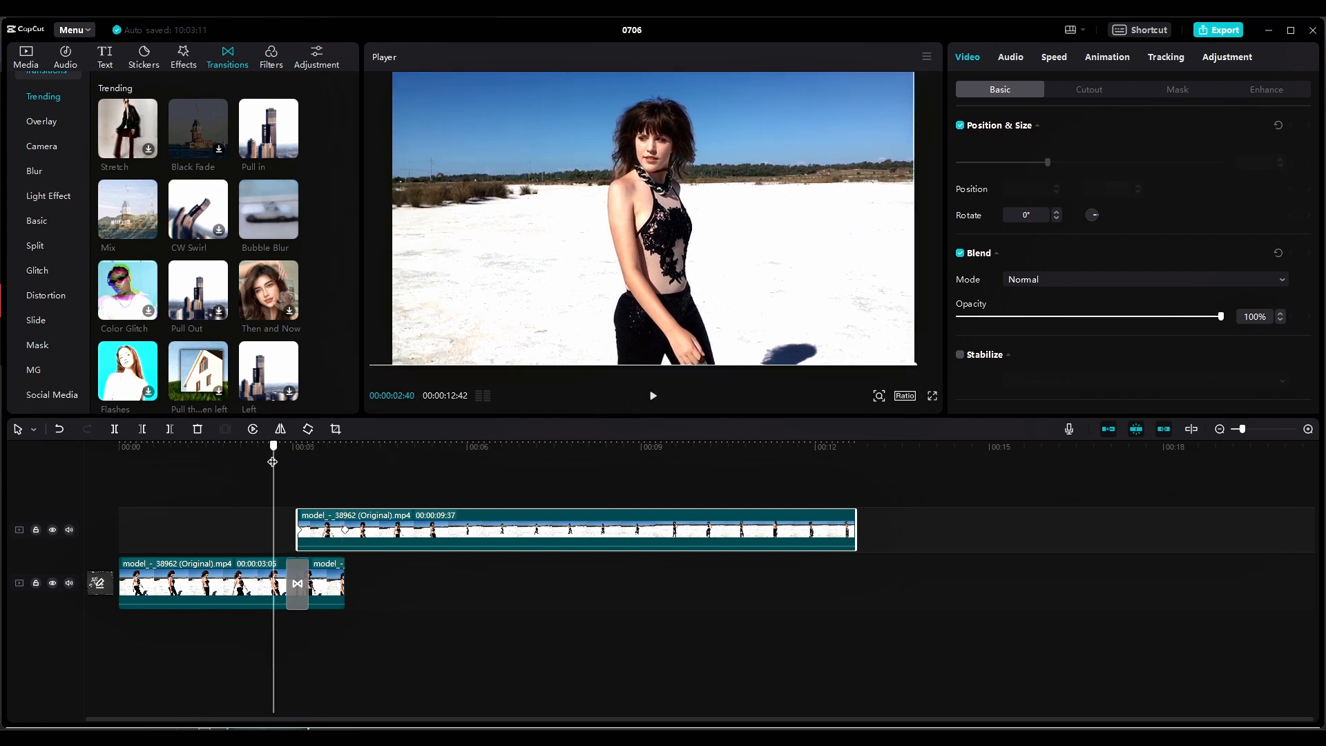
pyautogui.press('space')
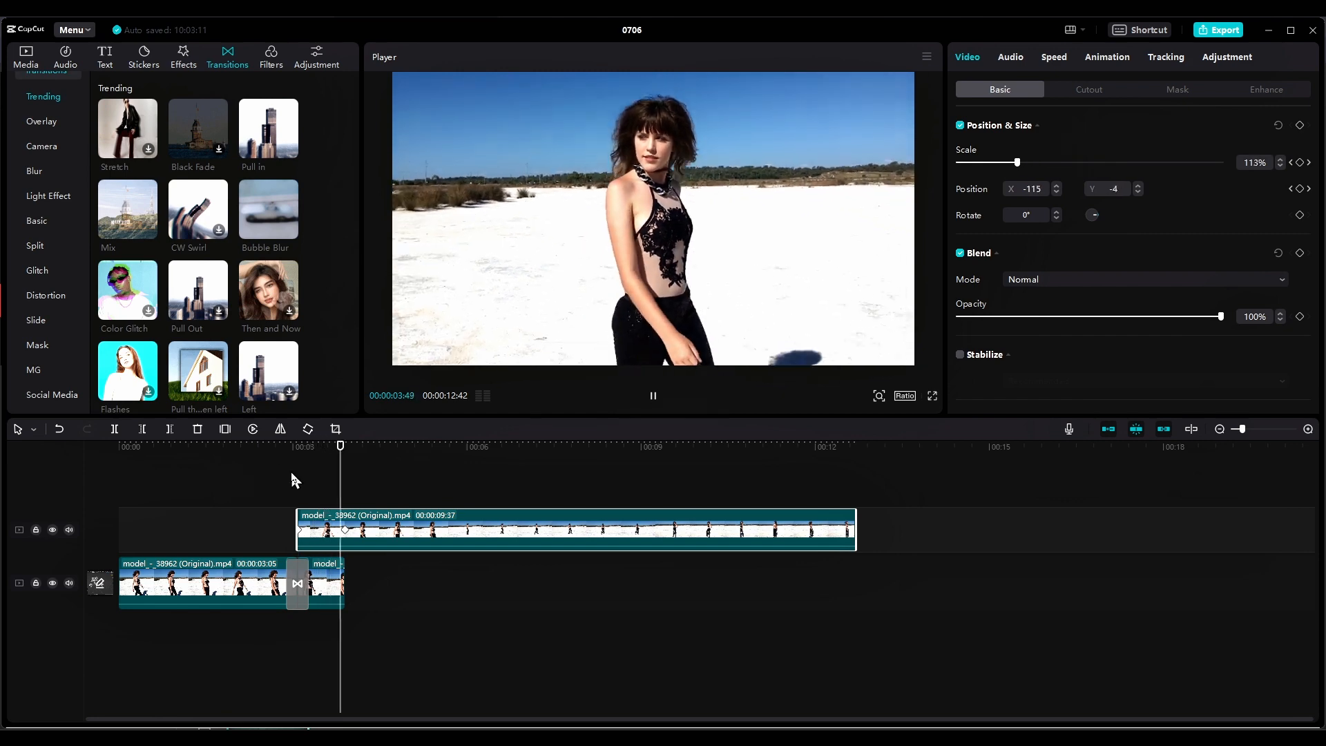
pyautogui.press('space')
pyautogui.click(297, 449)
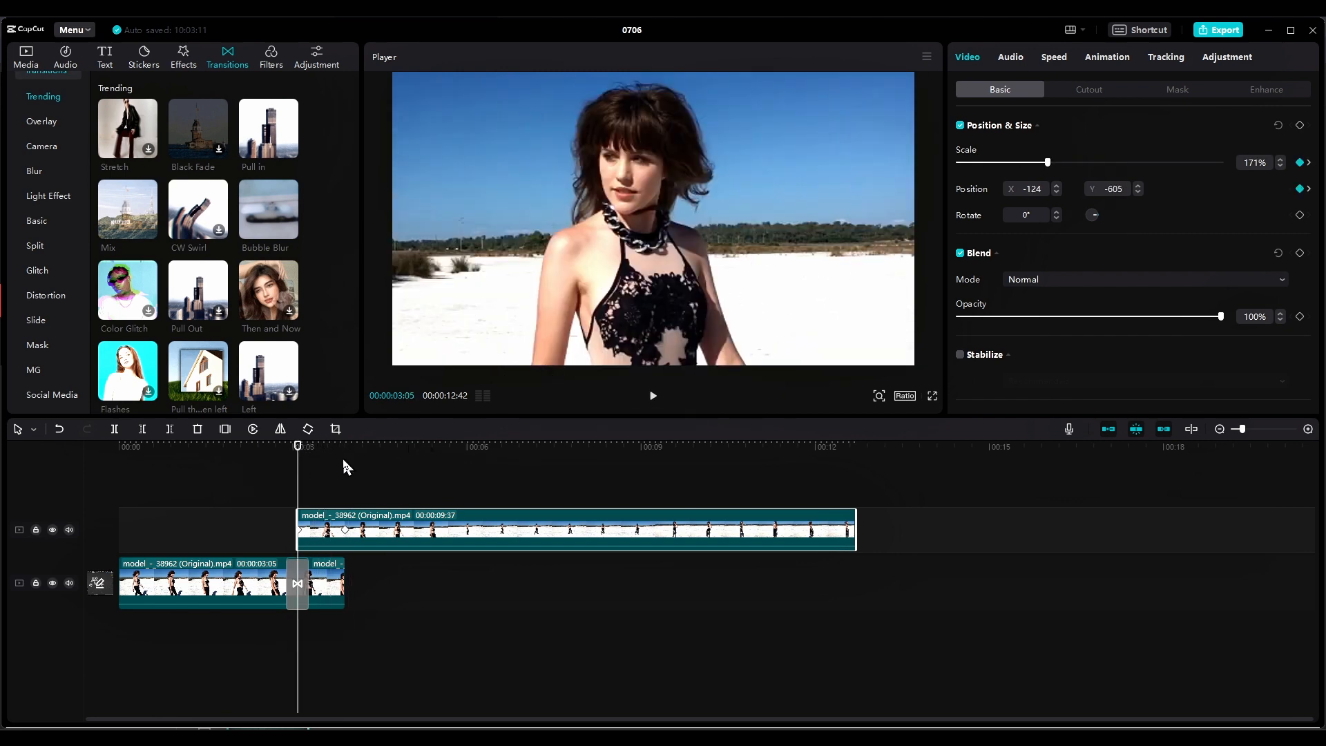
pyautogui.press('space')
pyautogui.press('space')
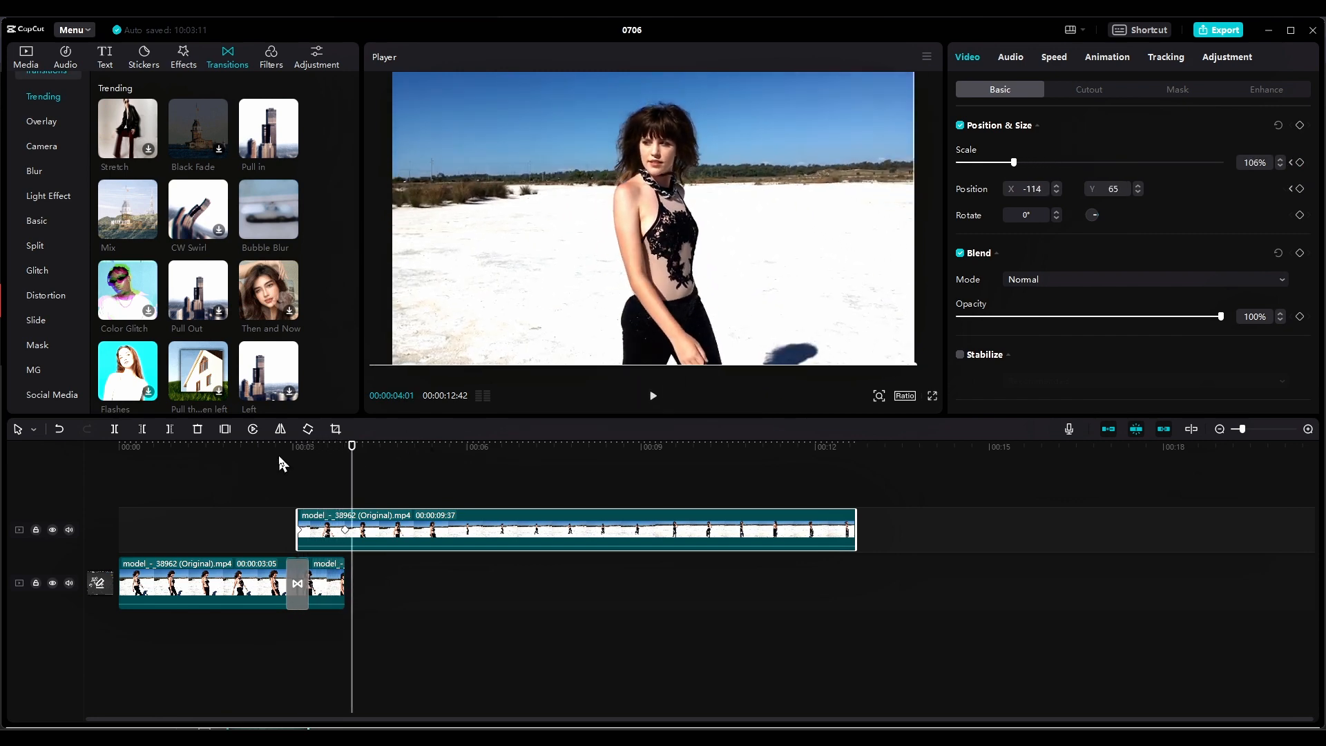
# Step: At 00:00:04:01, reposition the upper clip to about X -56, Y 0 and preview the animation from before the transition
pyautogui.moveTo(566, 360); pyautogui.dragTo(573, 362)
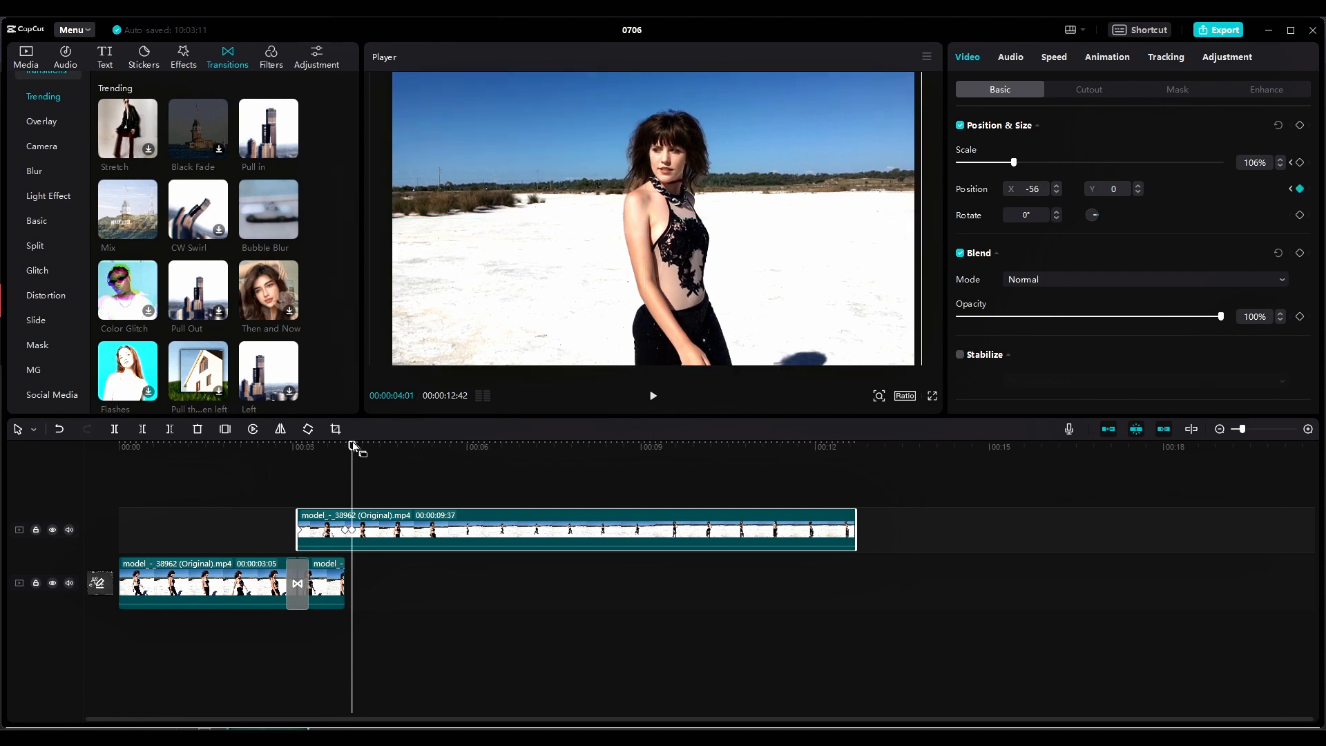
pyautogui.click(376, 468)
pyautogui.moveTo(351, 457); pyautogui.dragTo(281, 458)
pyautogui.press('space')
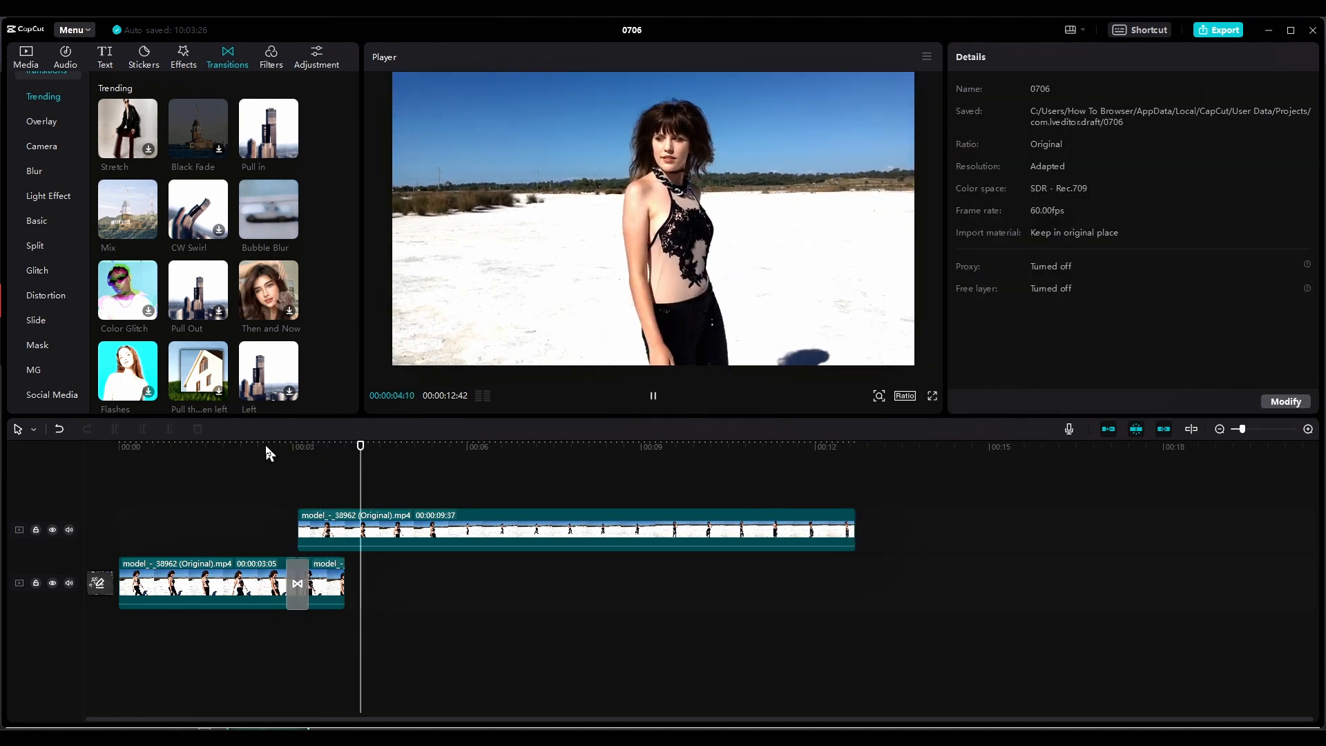
# Step: Play back the sequence from the beginning to about 00:00:01:58
pyautogui.click(96, 456)
pyautogui.press('space')
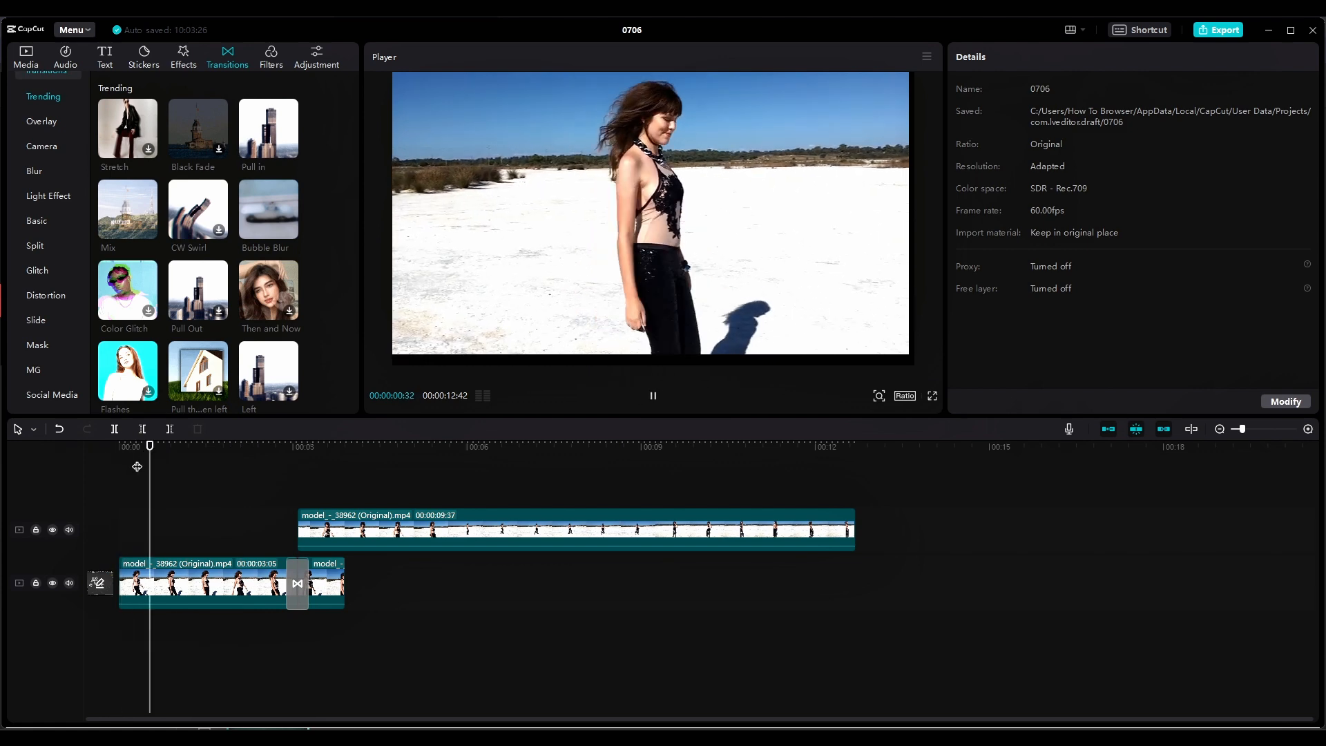
pyautogui.press('space')
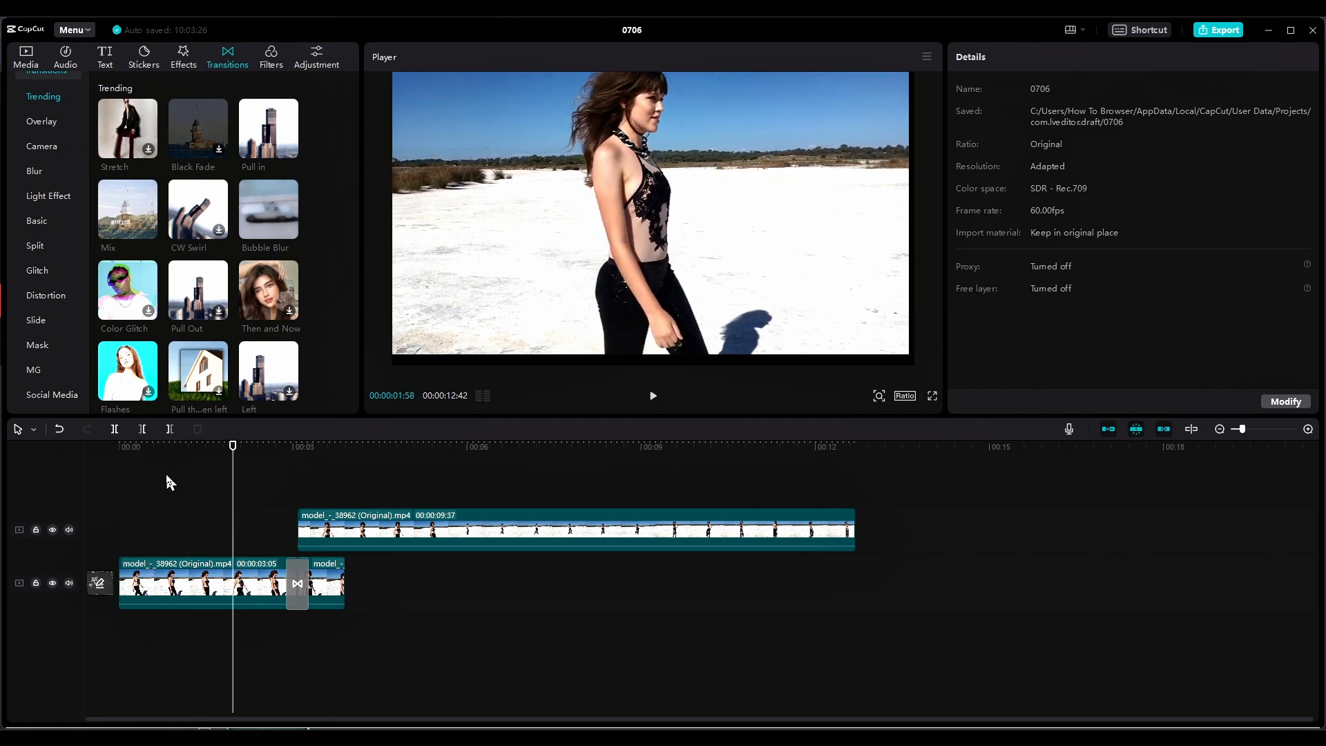
# Step: Scale the first clip on the lower track to 122% and reposition it to about X 51, Y -238
pyautogui.click(165, 598)
pyautogui.moveTo(523, 336); pyautogui.dragTo(530, 346)
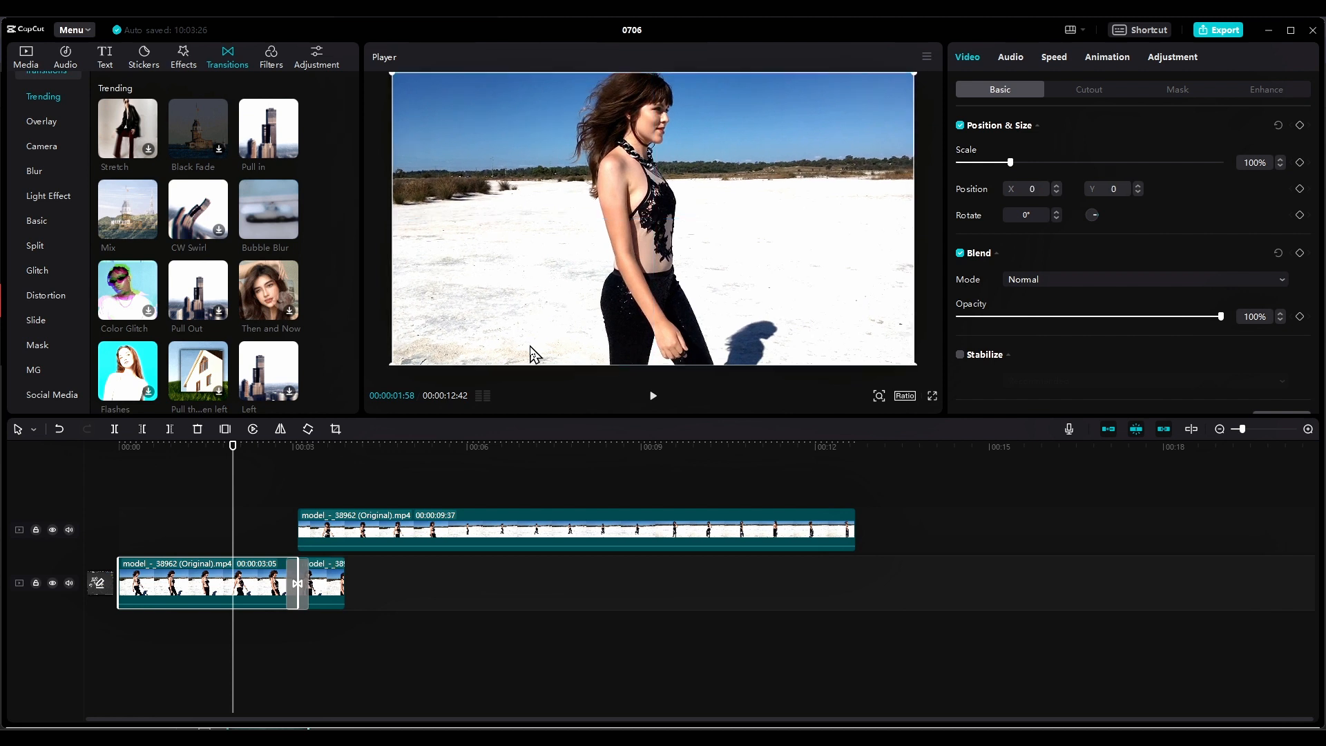
pyautogui.moveTo(1009, 163); pyautogui.dragTo(1025, 174)
pyautogui.moveTo(896, 192); pyautogui.dragTo(897, 219)
# Step: Trim about two seconds off the start of the first lower clip and play back the edit from the beginning
pyautogui.moveTo(234, 452); pyautogui.dragTo(118, 493)
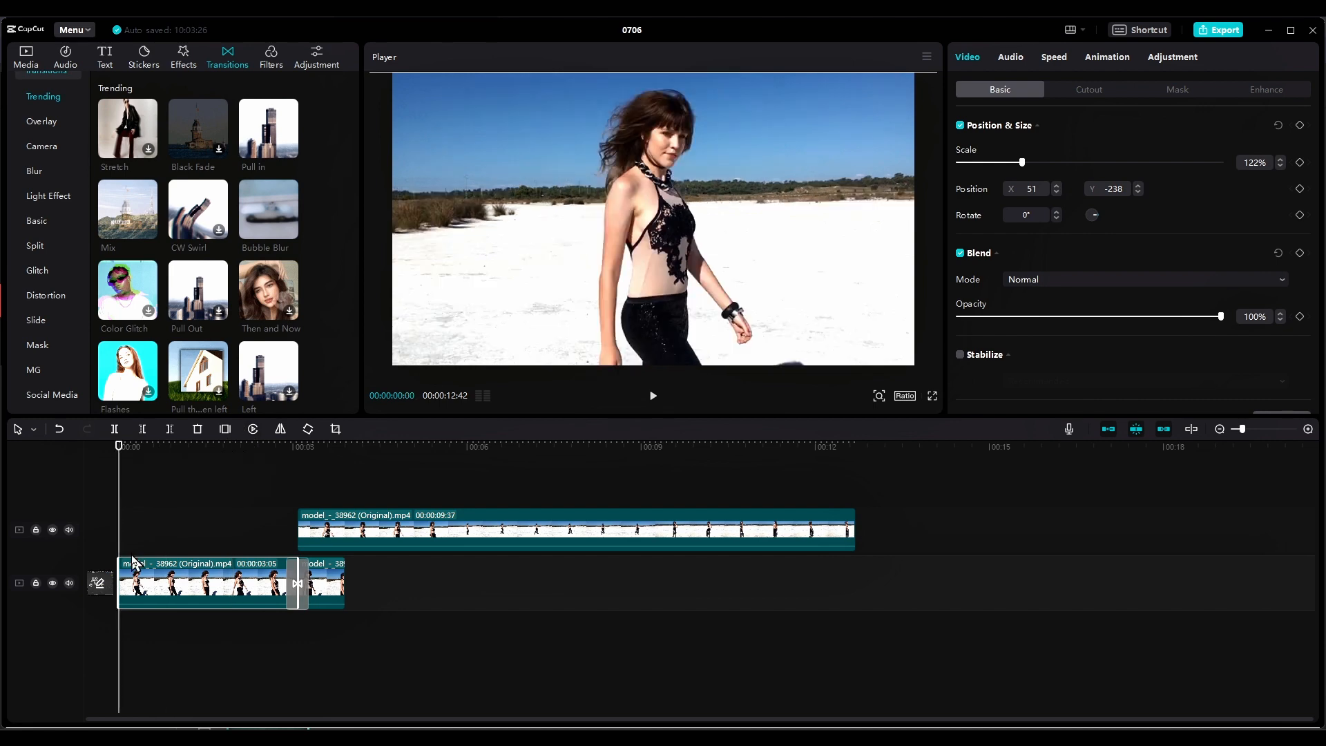
pyautogui.moveTo(121, 572); pyautogui.dragTo(240, 573)
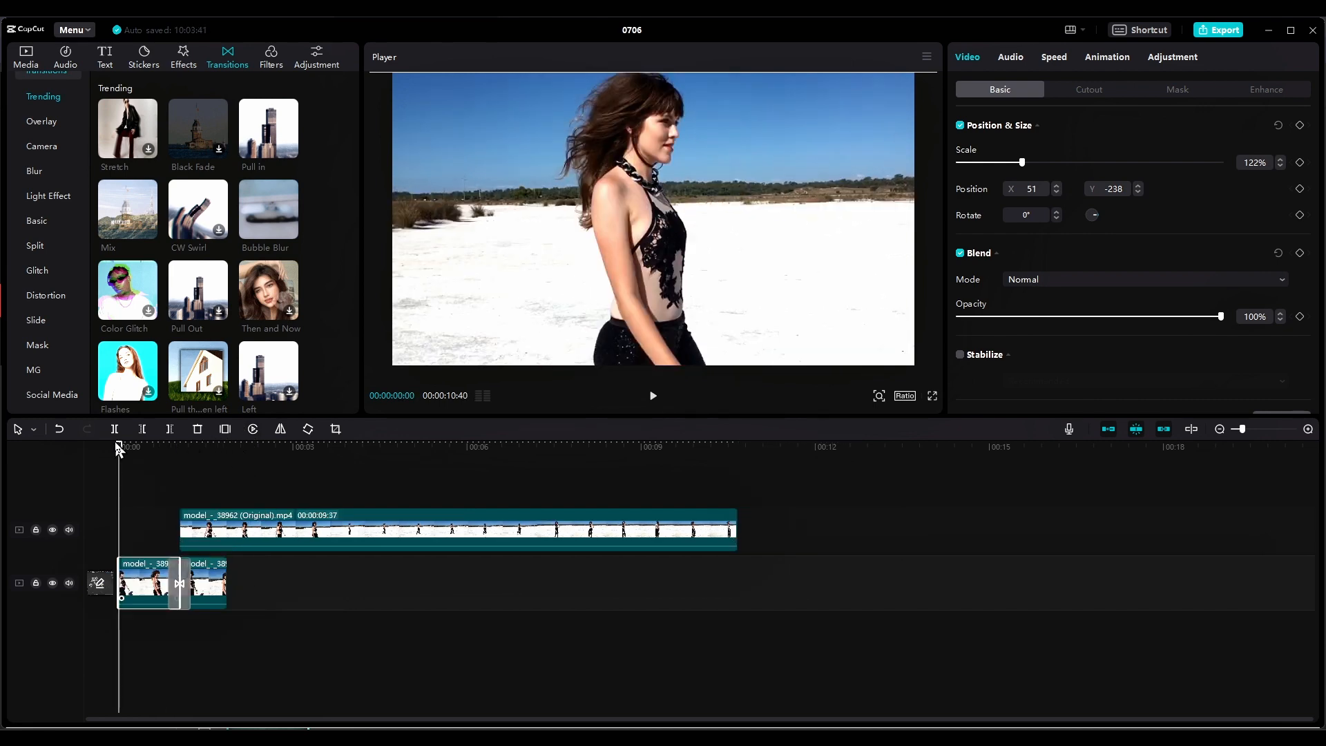
pyautogui.press('space')
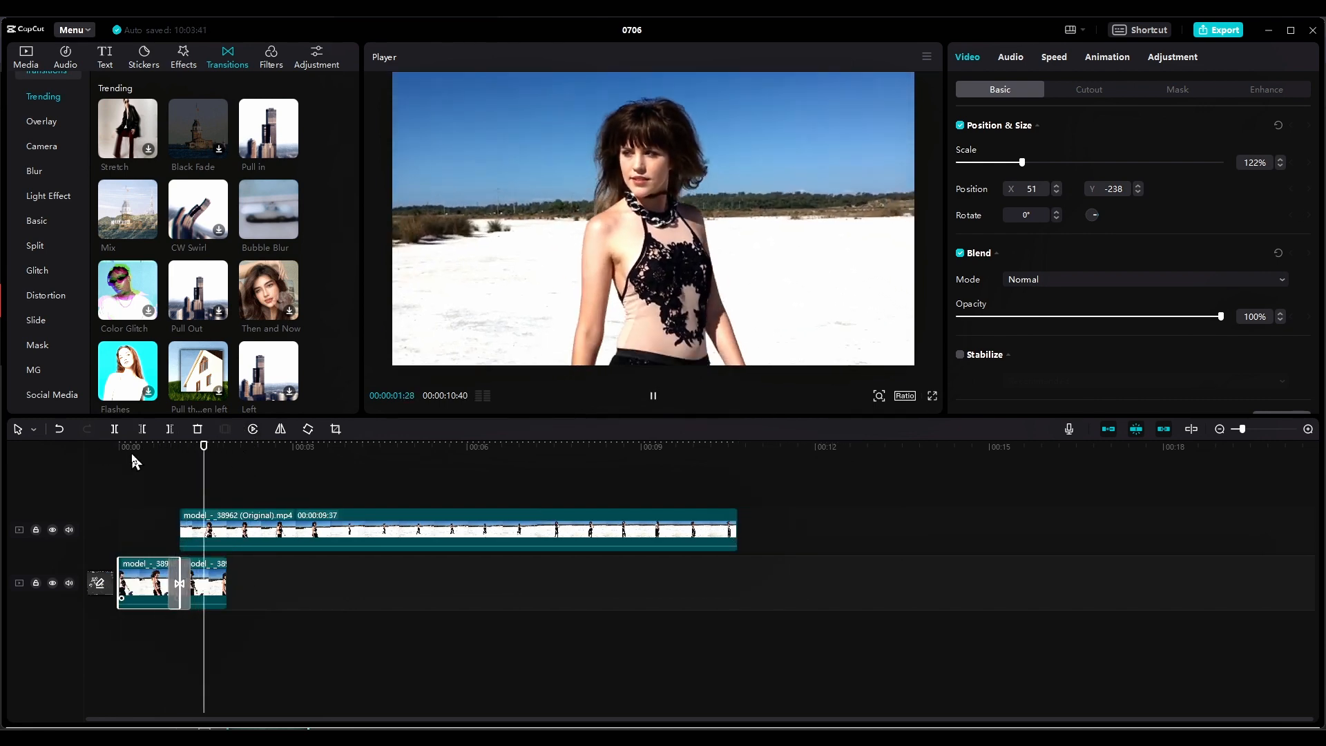
pyautogui.press('space')
# Step: Shorten the end of the upper clip so the sequence ends at 00:00:02:40, and preview it from the beginning
pyautogui.click(525, 528)
pyautogui.moveTo(735, 532); pyautogui.dragTo(274, 533)
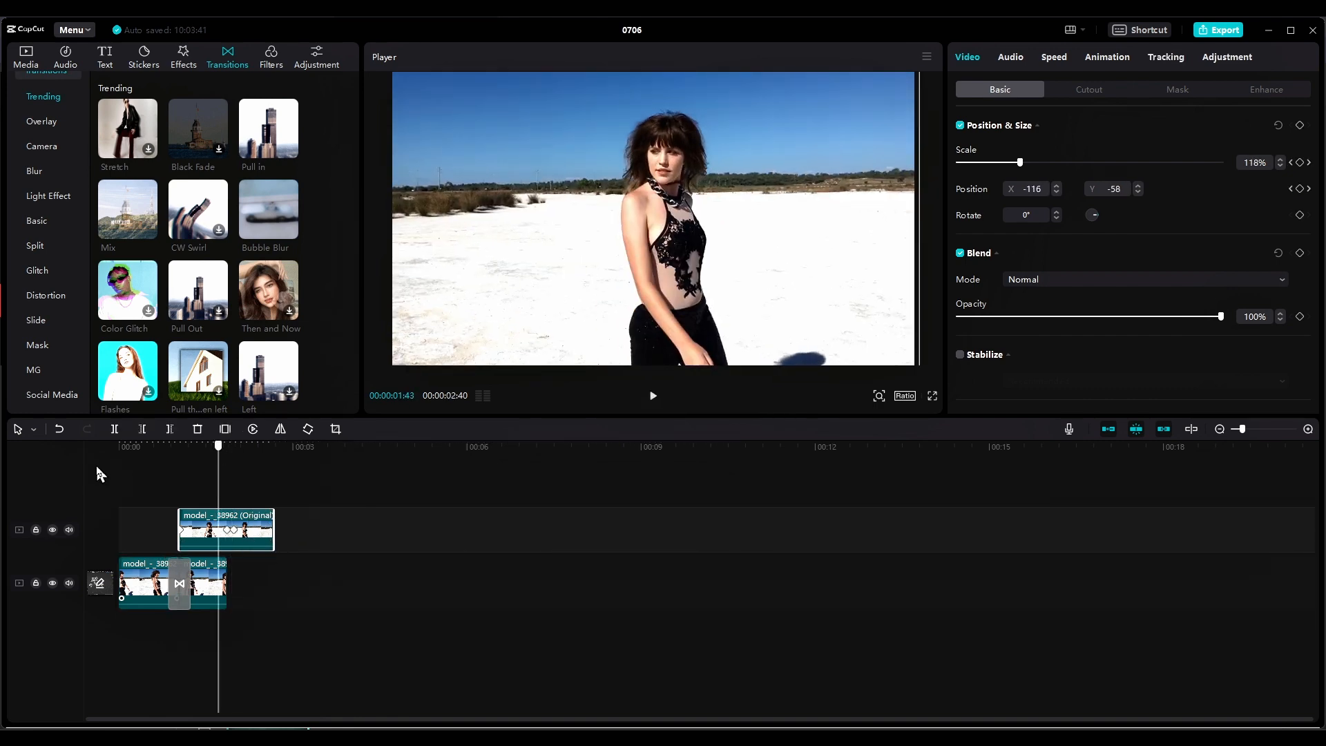
pyautogui.moveTo(97, 467); pyautogui.dragTo(95, 465)
pyautogui.press('space')
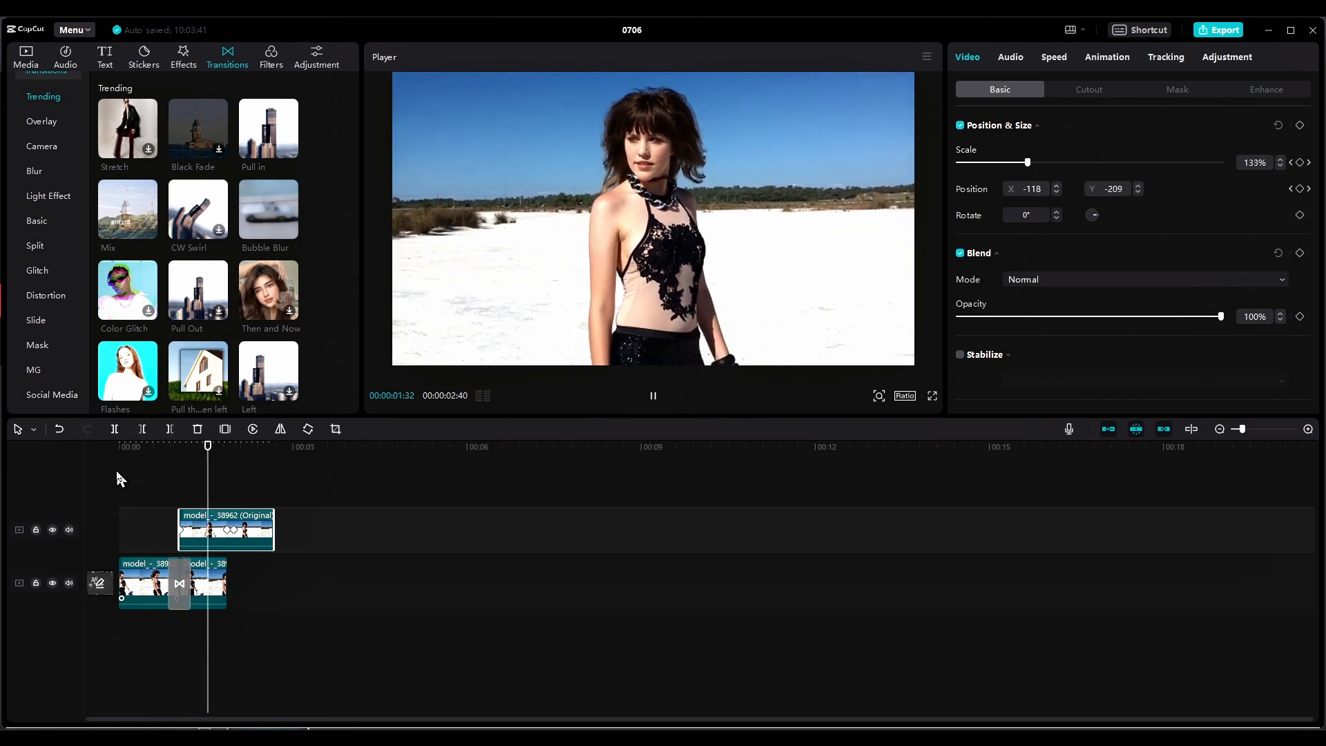
pyautogui.press('space')
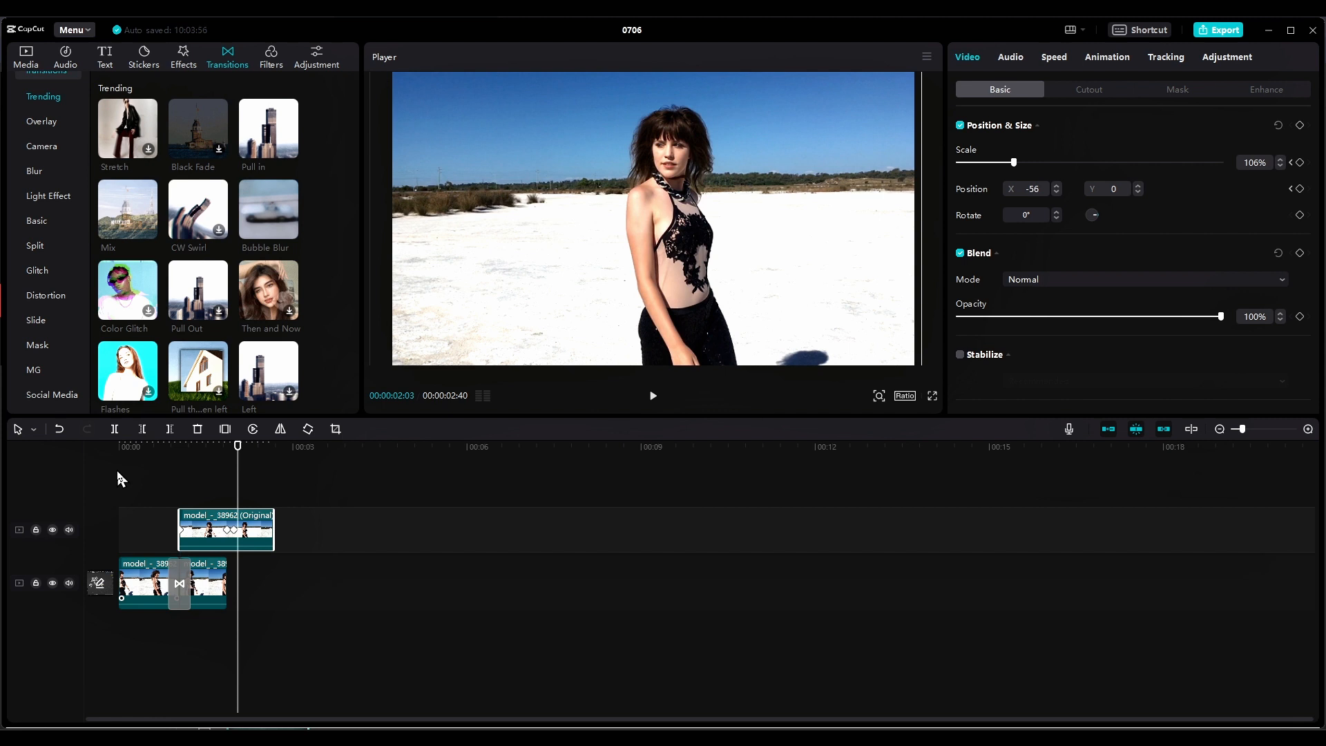
# Step: At the upper clip's keyframe near 00:00:01:52, reposition the clip to X -114, Y 0, and deselect it
pyautogui.click(179, 447)
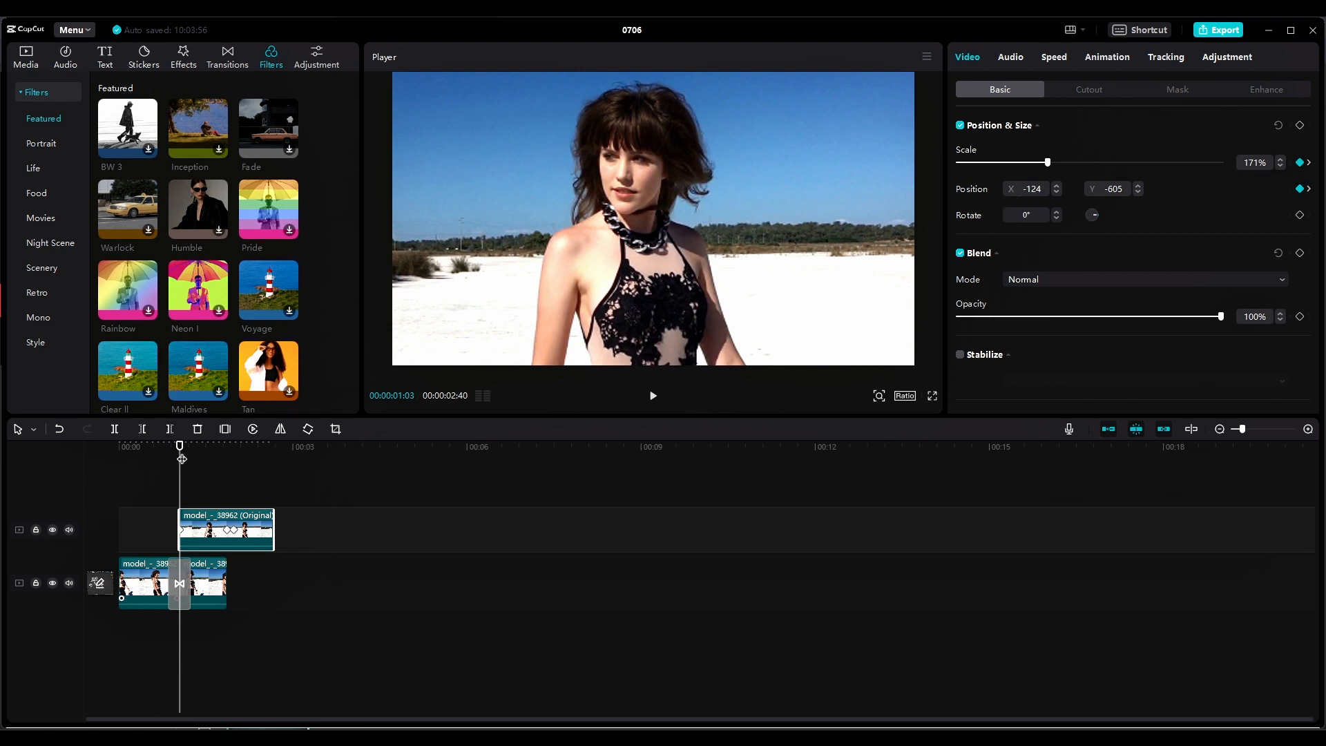
pyautogui.moveTo(181, 459); pyautogui.dragTo(227, 459)
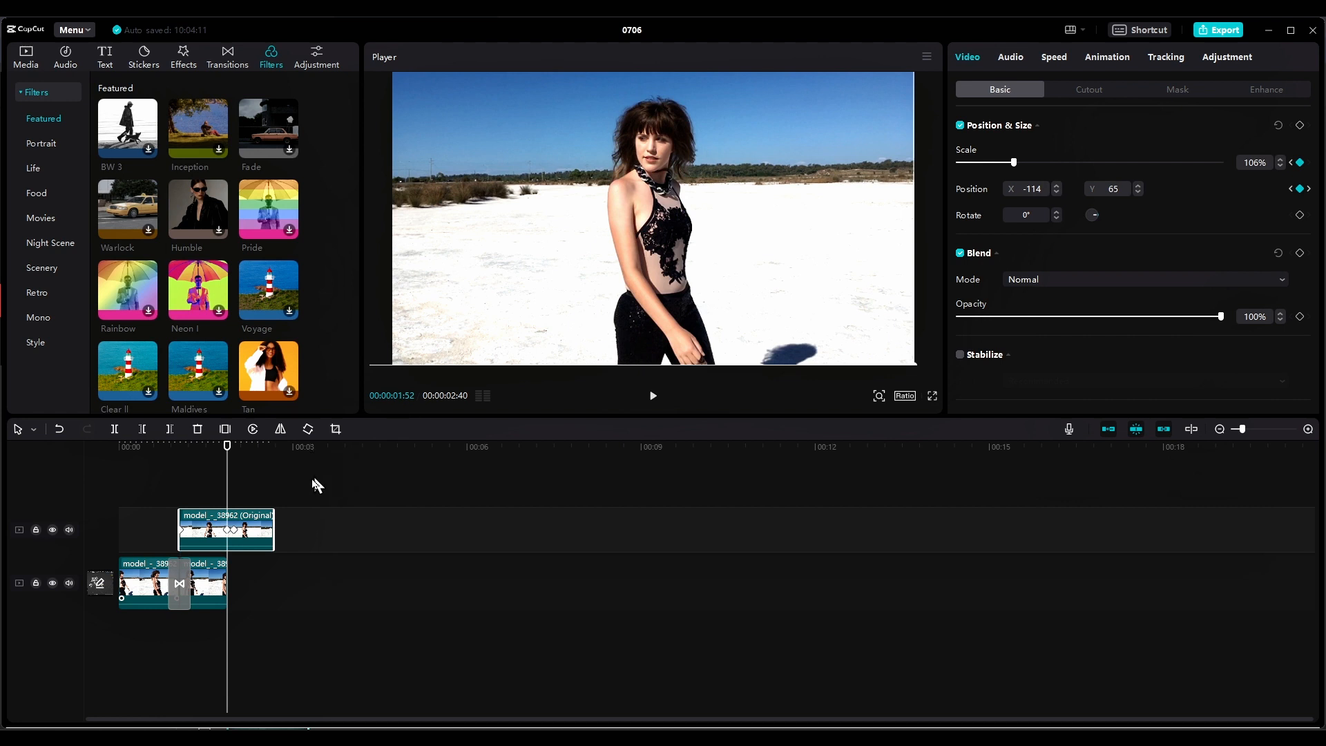
pyautogui.press('Tab')
pyautogui.press('Tab')
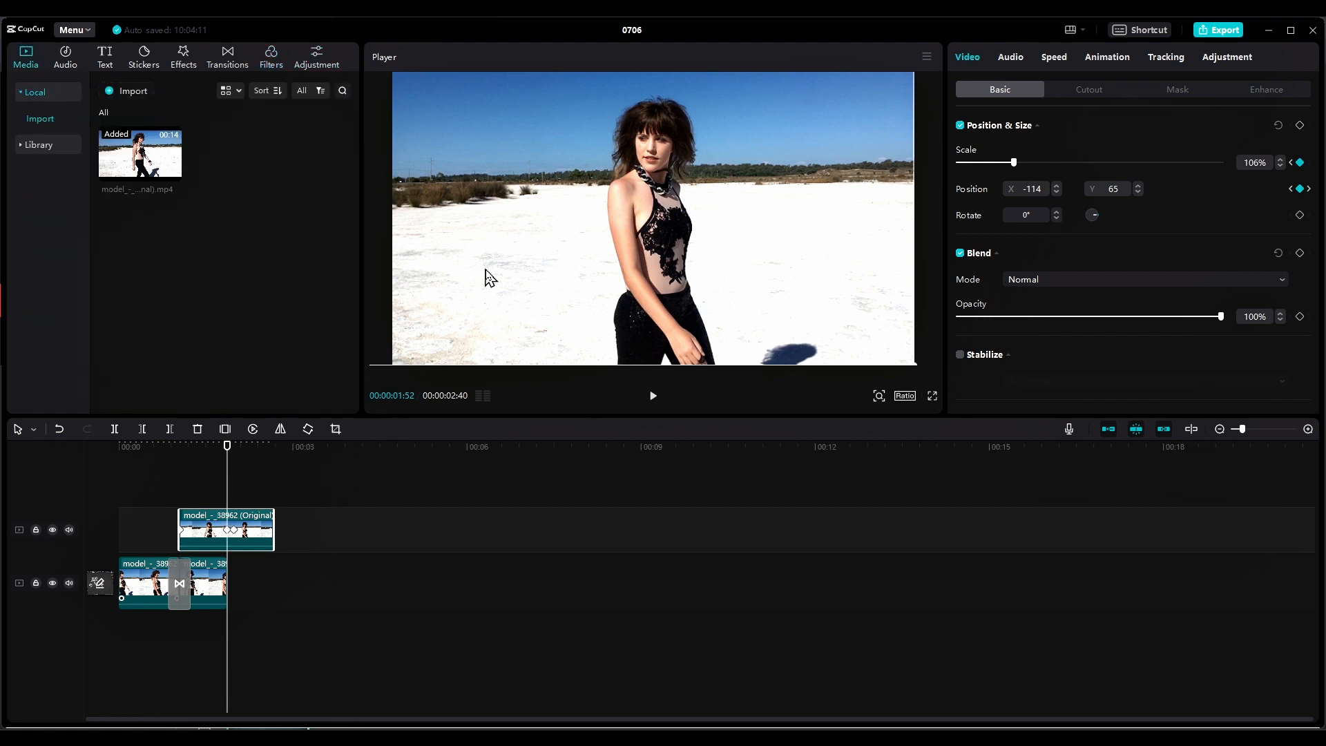
pyautogui.moveTo(486, 270)
pyautogui.mouseDown()
pyautogui.moveTo(525, 284)
pyautogui.moveTo(487, 279)
pyautogui.mouseUp()
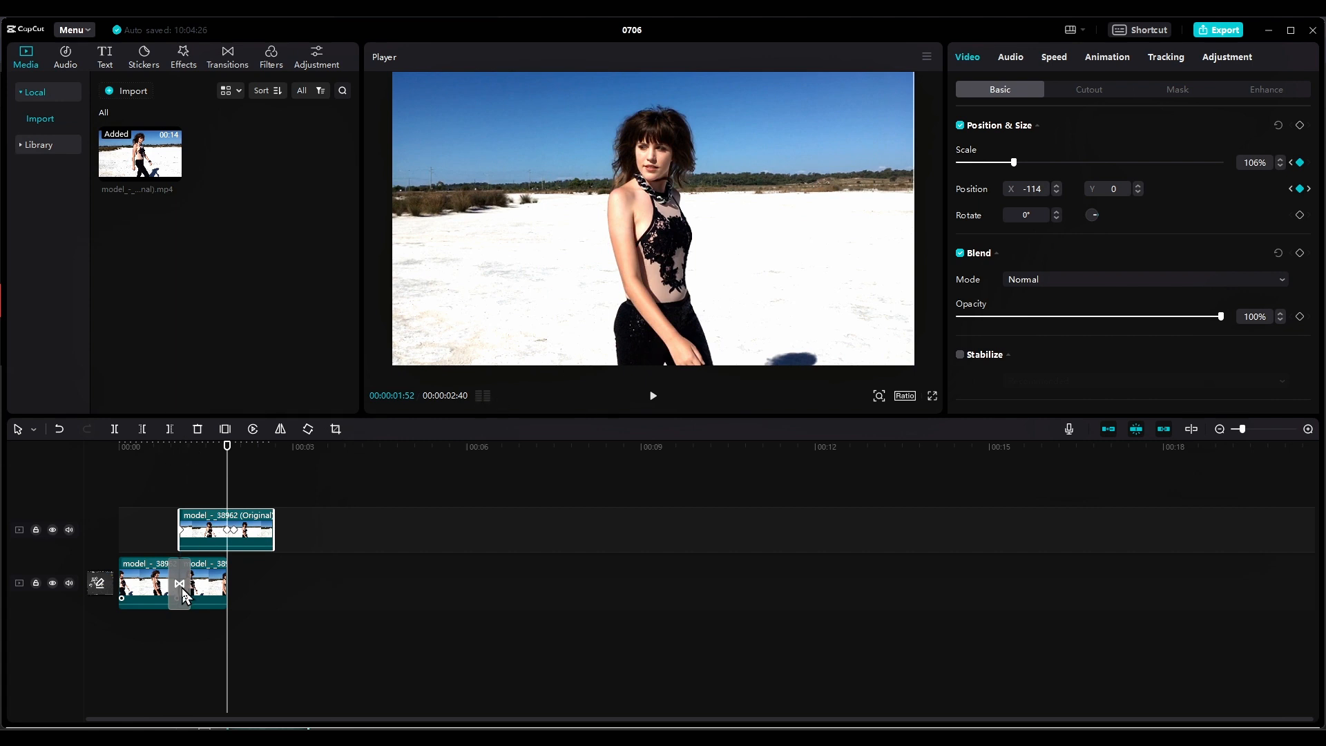
pyautogui.moveTo(293, 476); pyautogui.dragTo(187, 543)
pyautogui.click(315, 597)
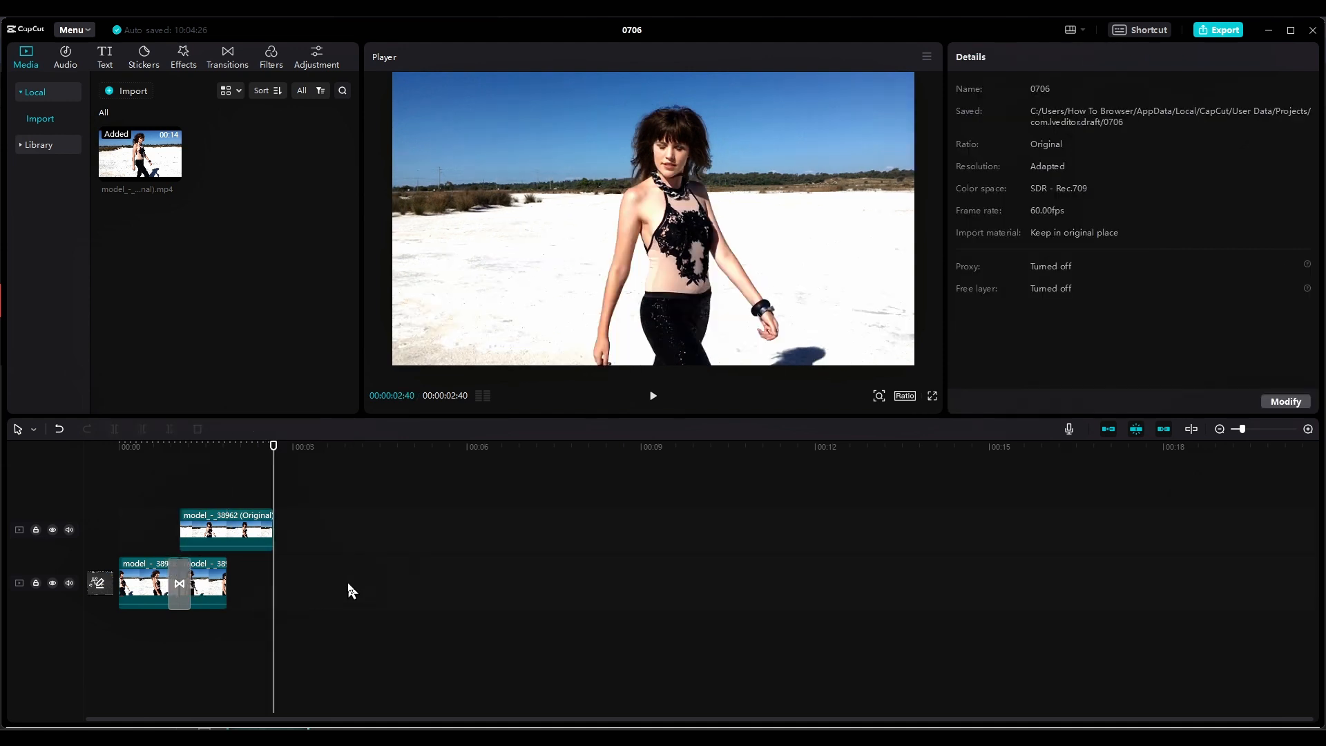